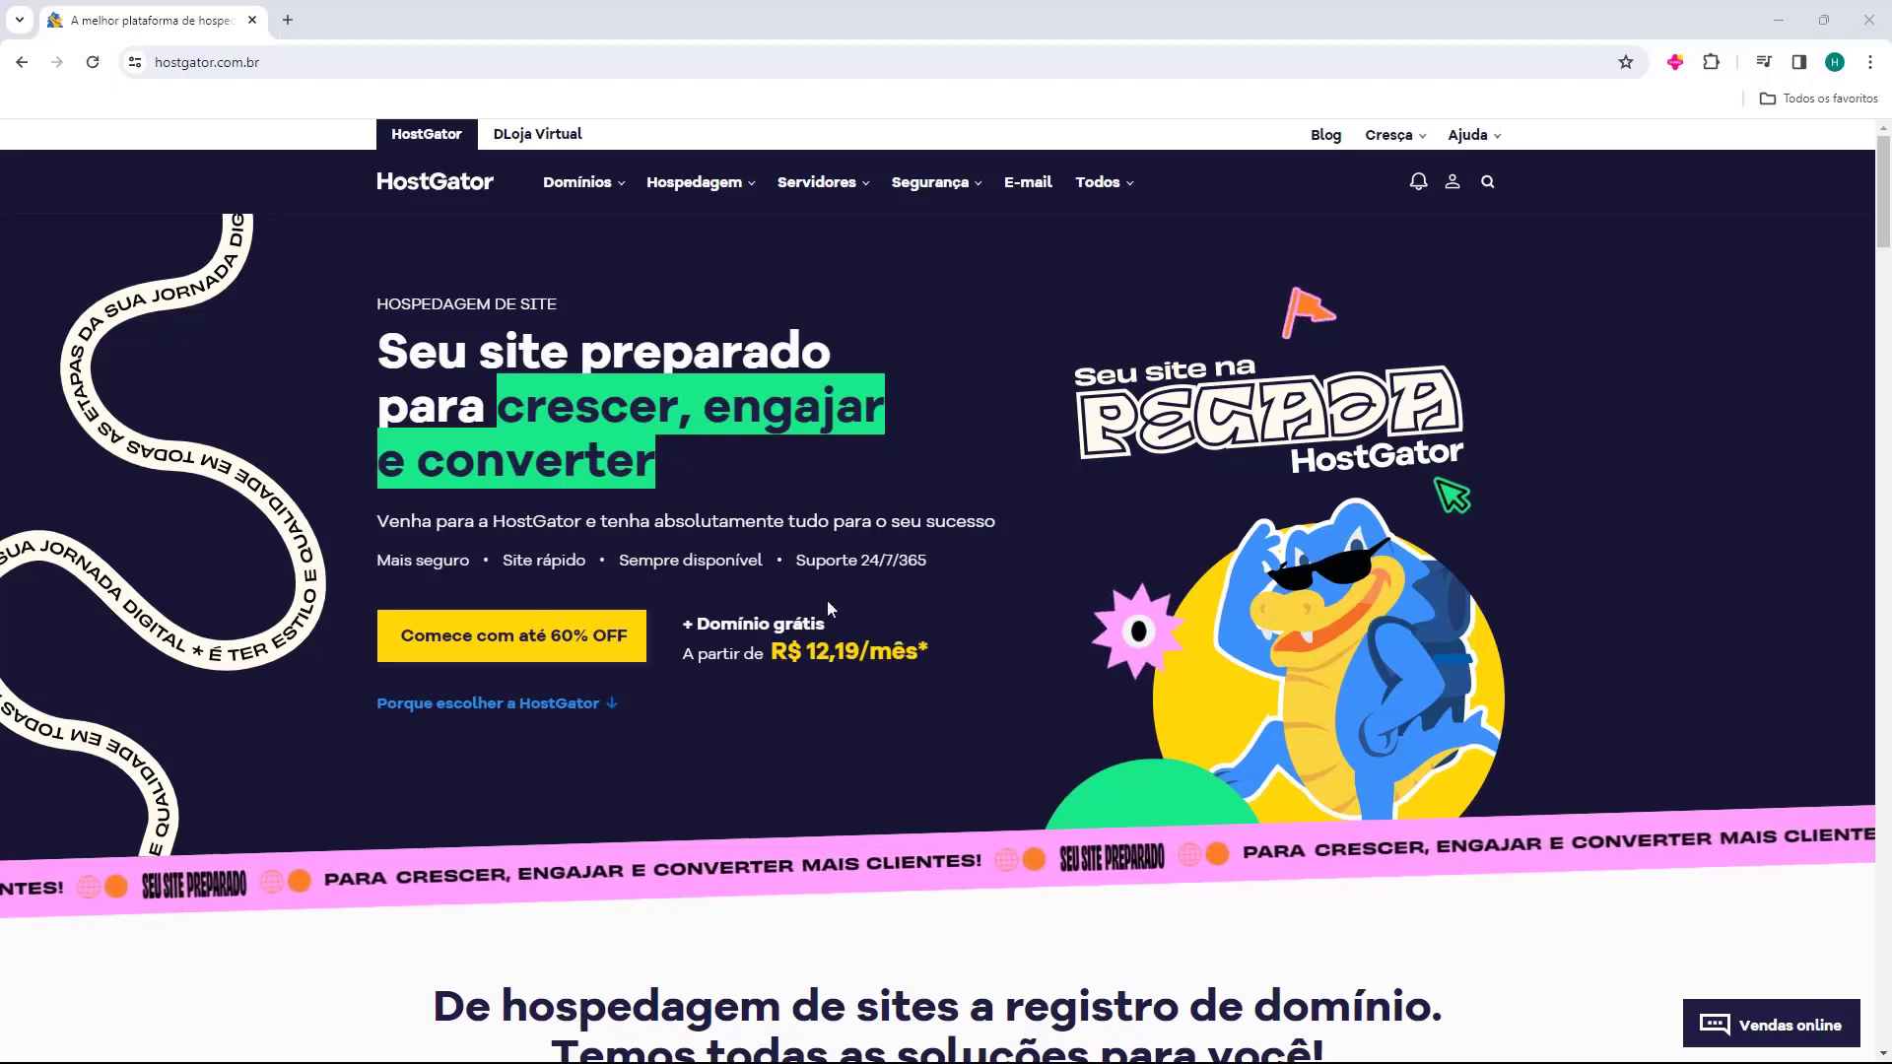
# Step: Access the Portal do Cliente from the HostGator account options and dismiss the E-mail Profissional Titan banner
pyautogui.click(1452, 184)
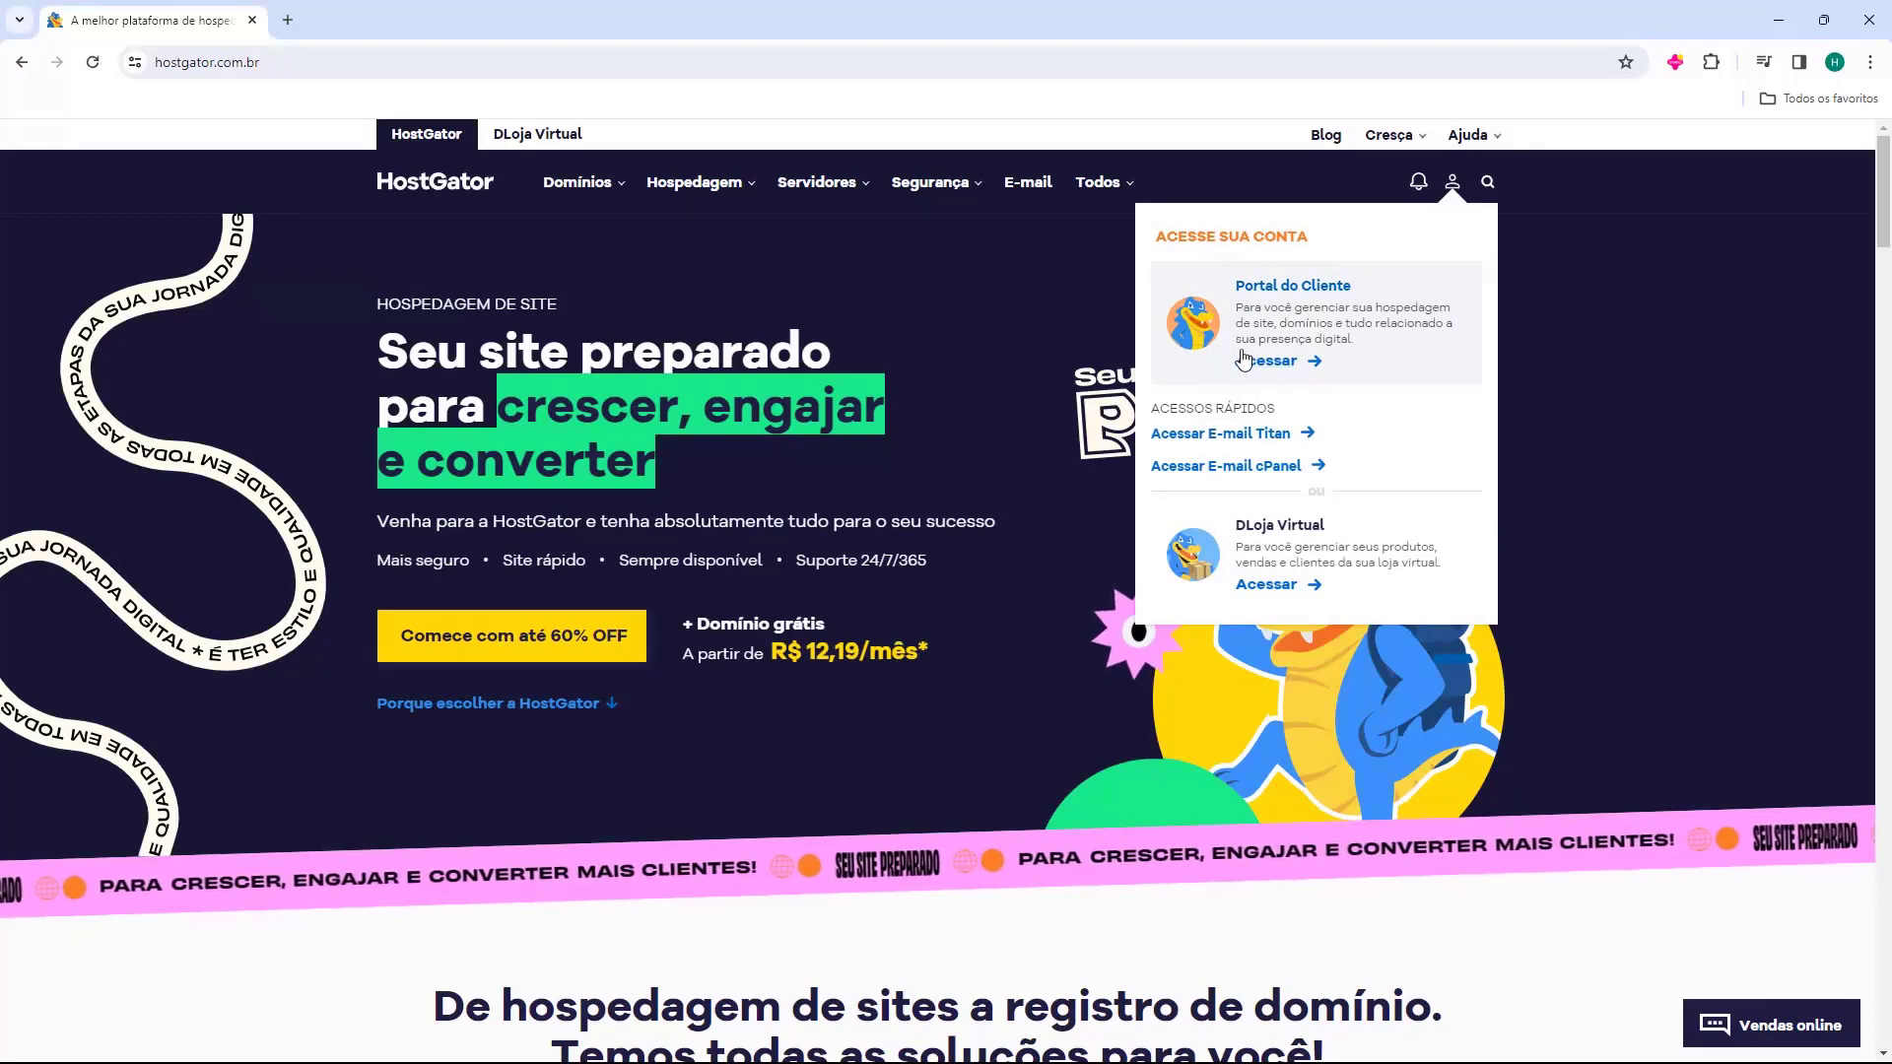
pyautogui.click(1271, 362)
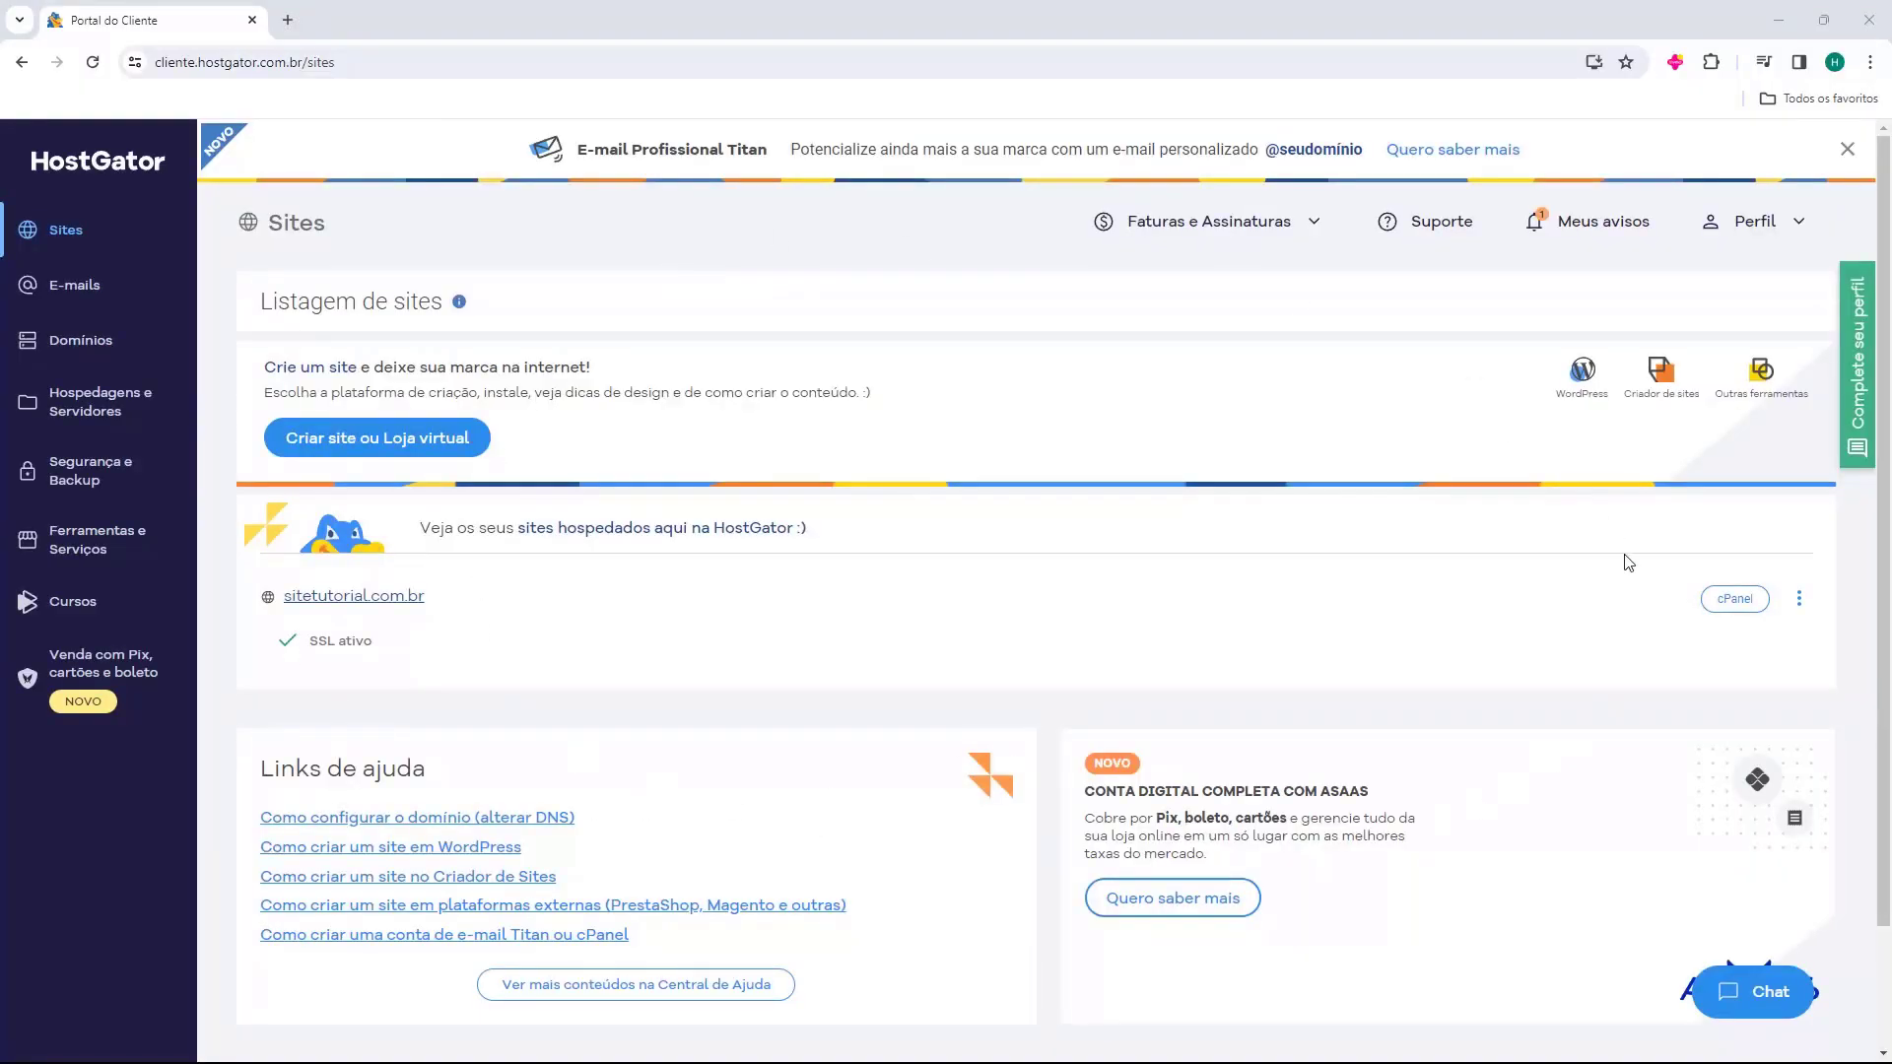
pyautogui.click(1848, 149)
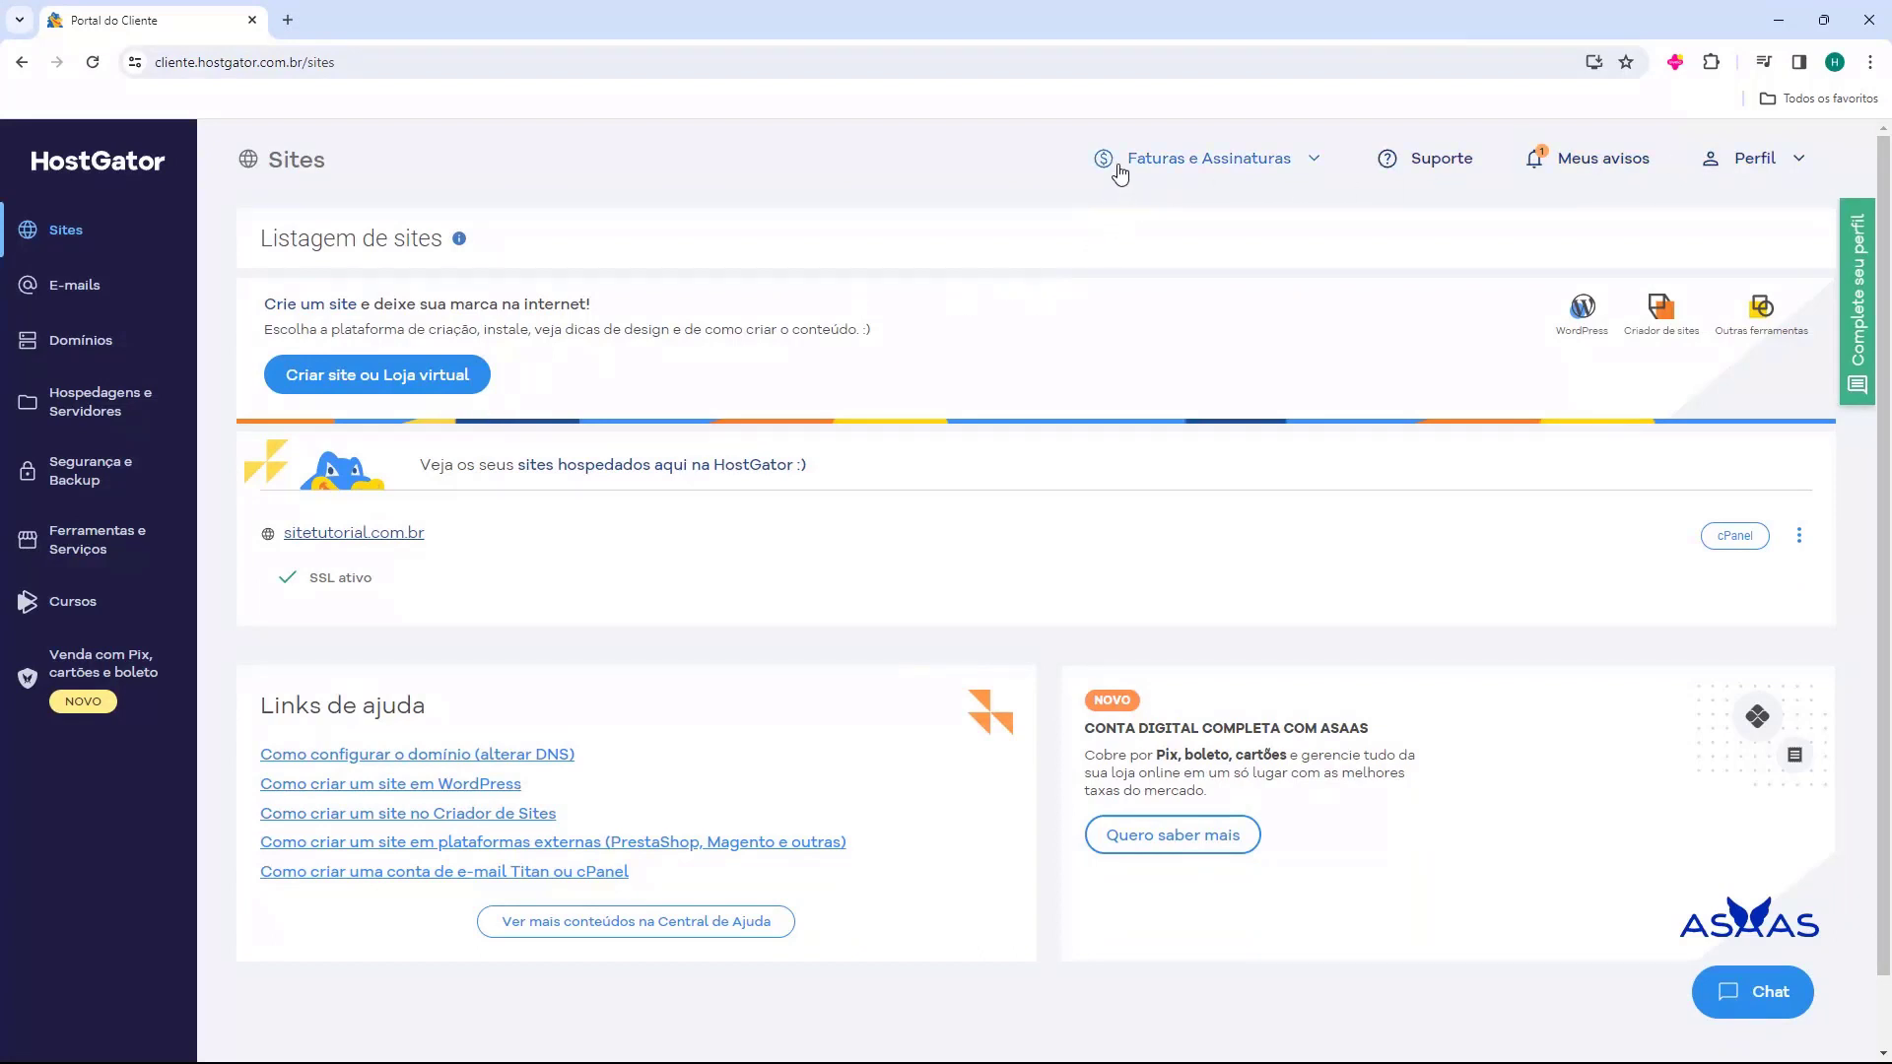
# Step: Go to the Assinaturas list and open the management page of the Plano M subscription for sitetutorial.com.br
pyautogui.click(1221, 169)
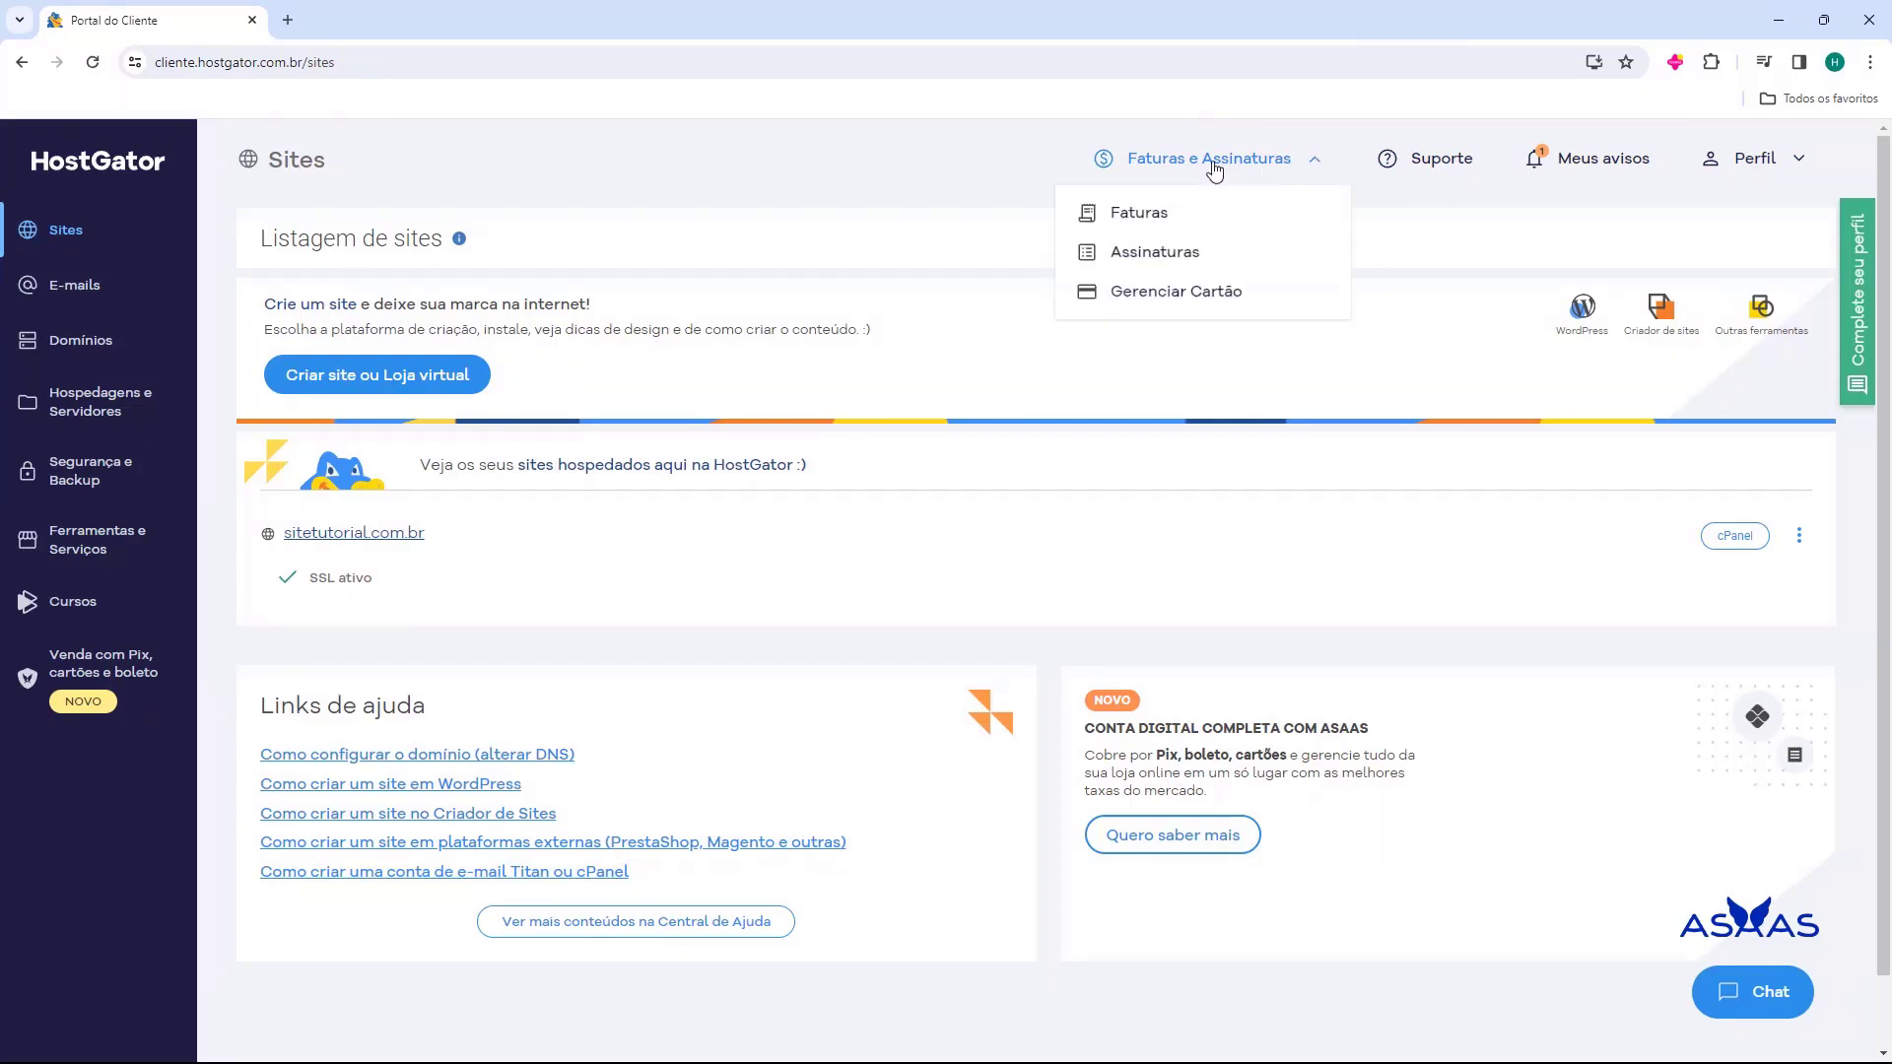
pyautogui.click(1163, 264)
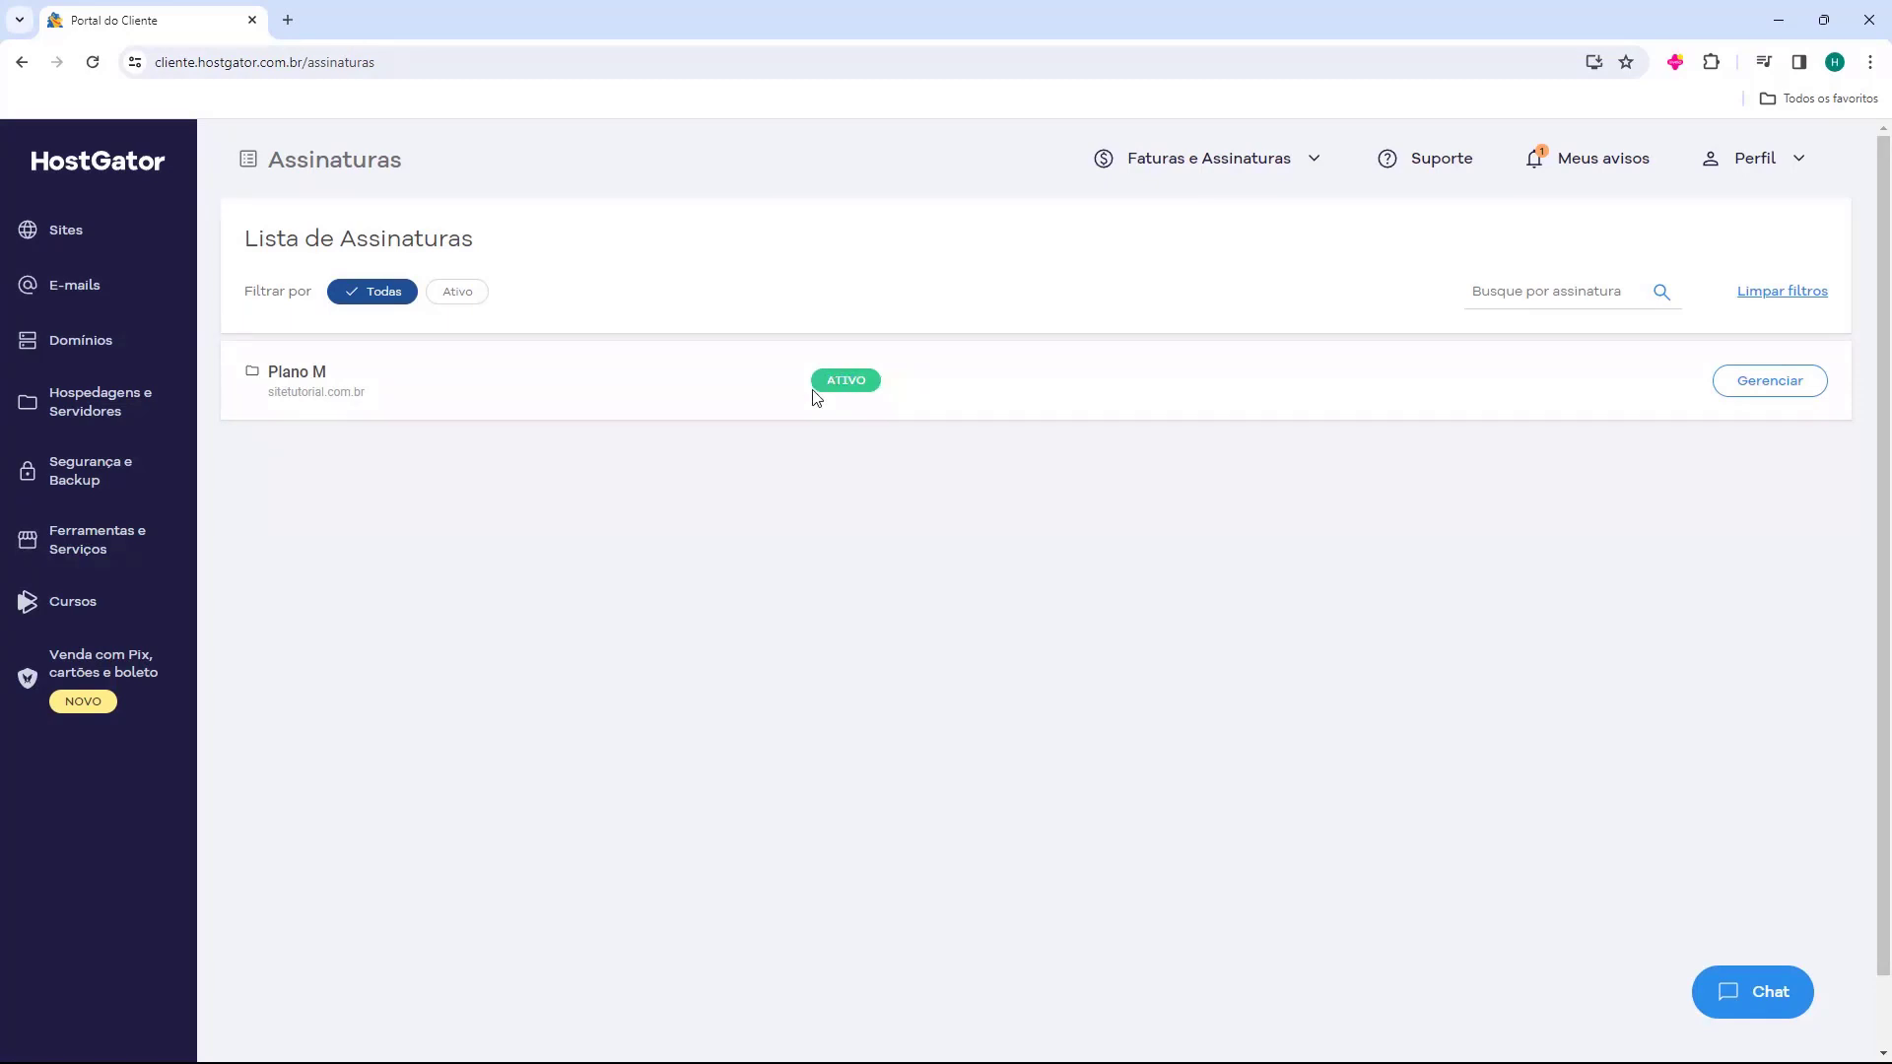
pyautogui.click(1744, 396)
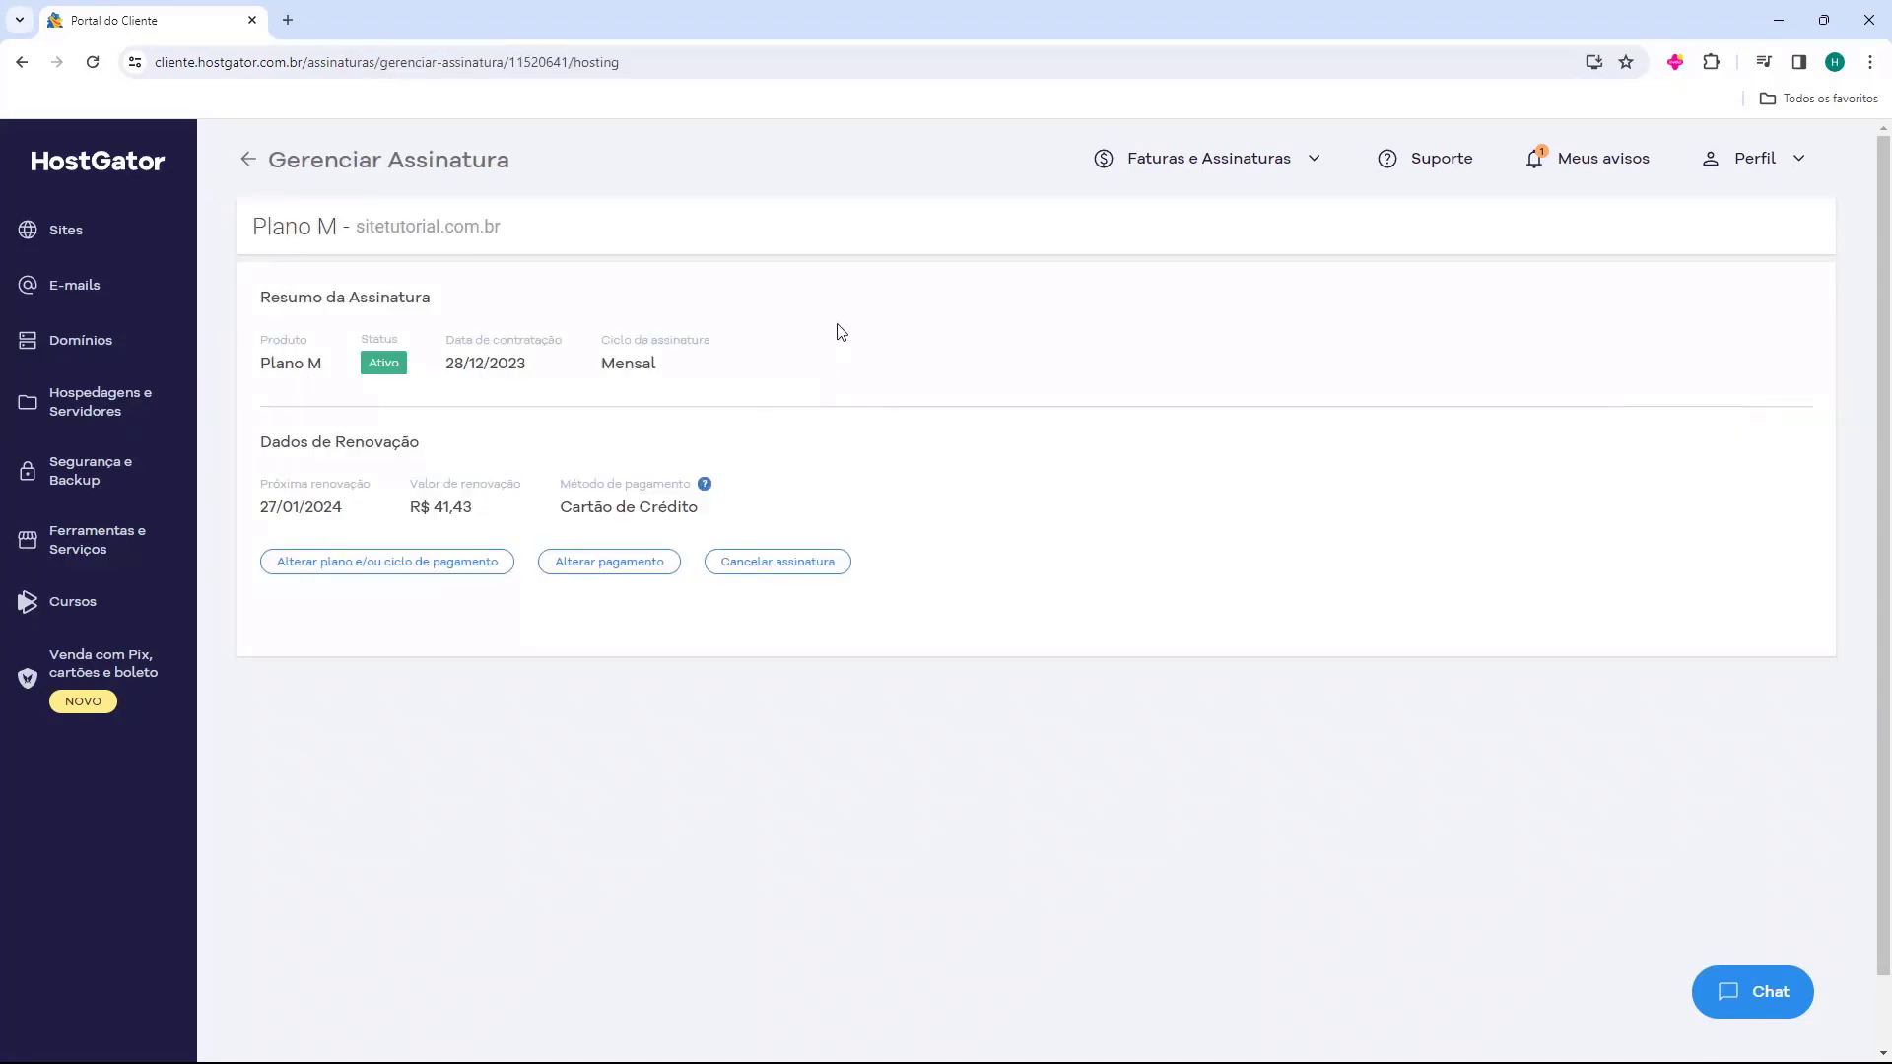
# Step: Review the Plano M subscription summary and renewal data, including contract date, billing cycle and renewal value
pyautogui.moveTo(262, 303); pyautogui.dragTo(374, 299)
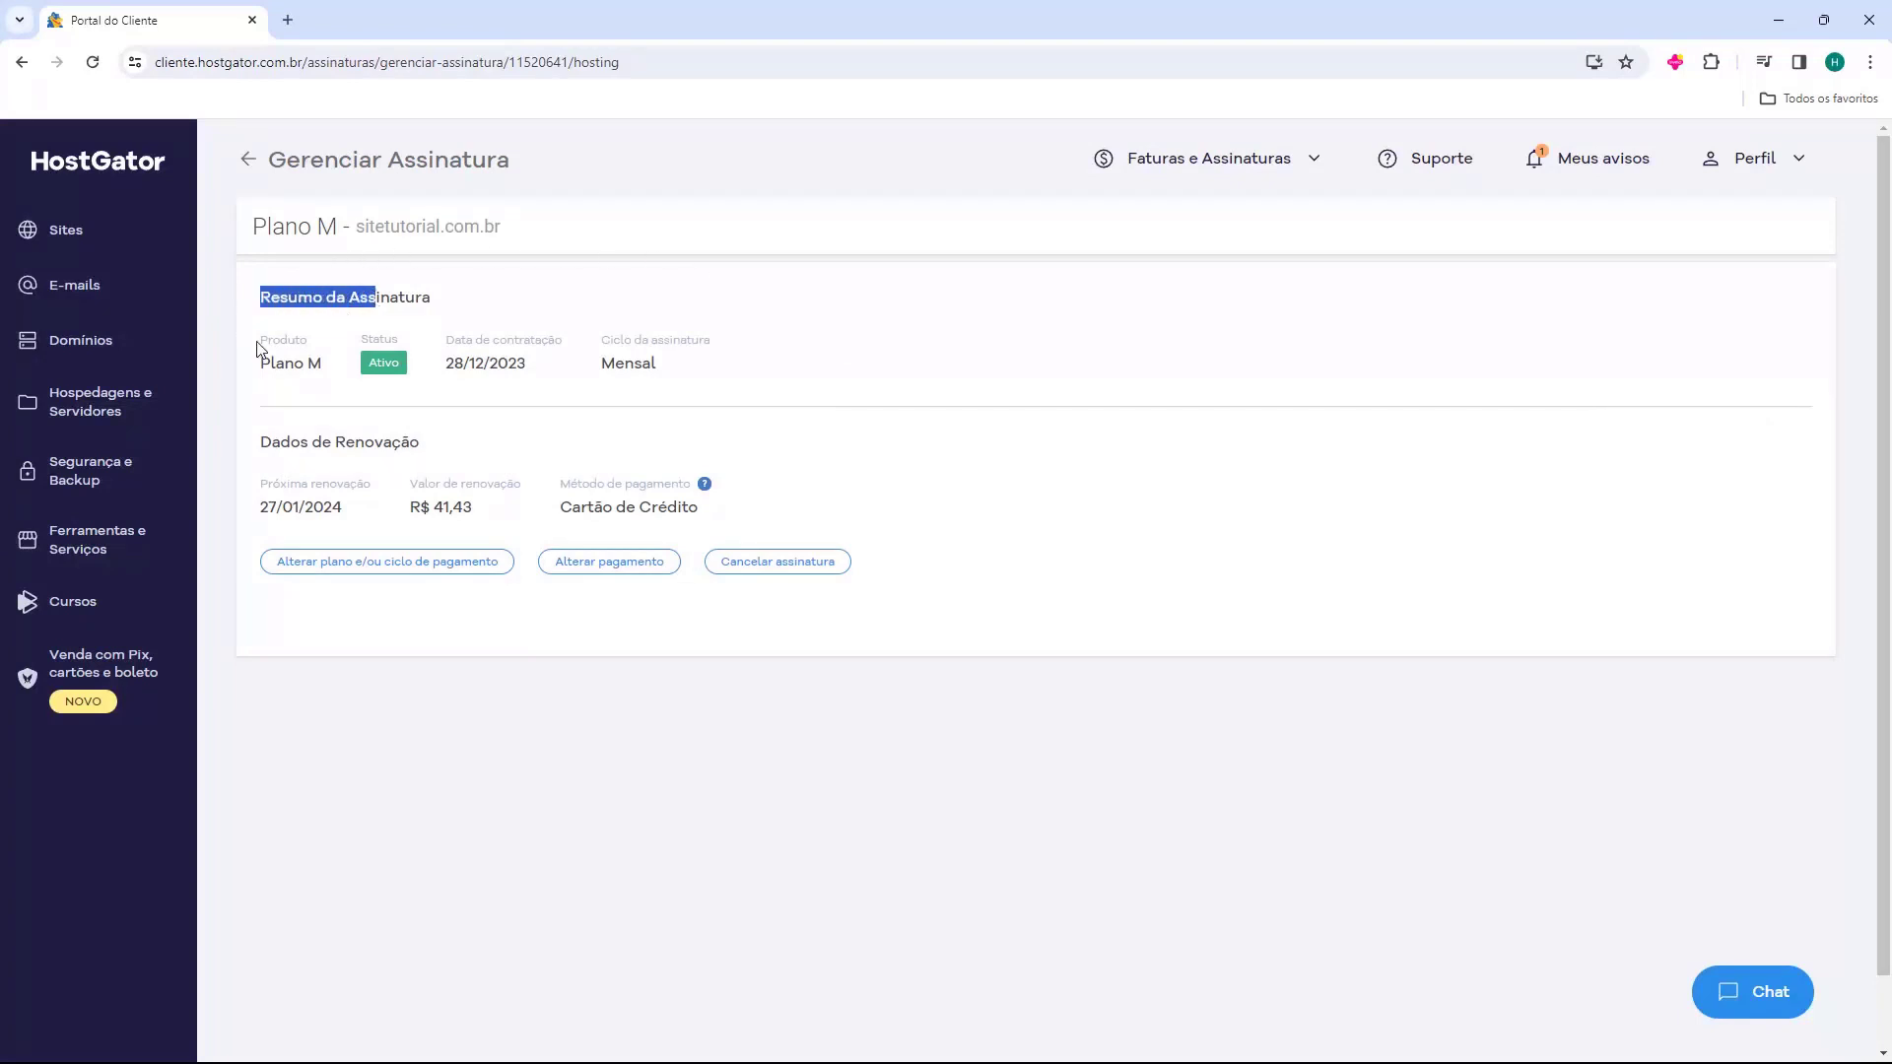
pyautogui.click(270, 362)
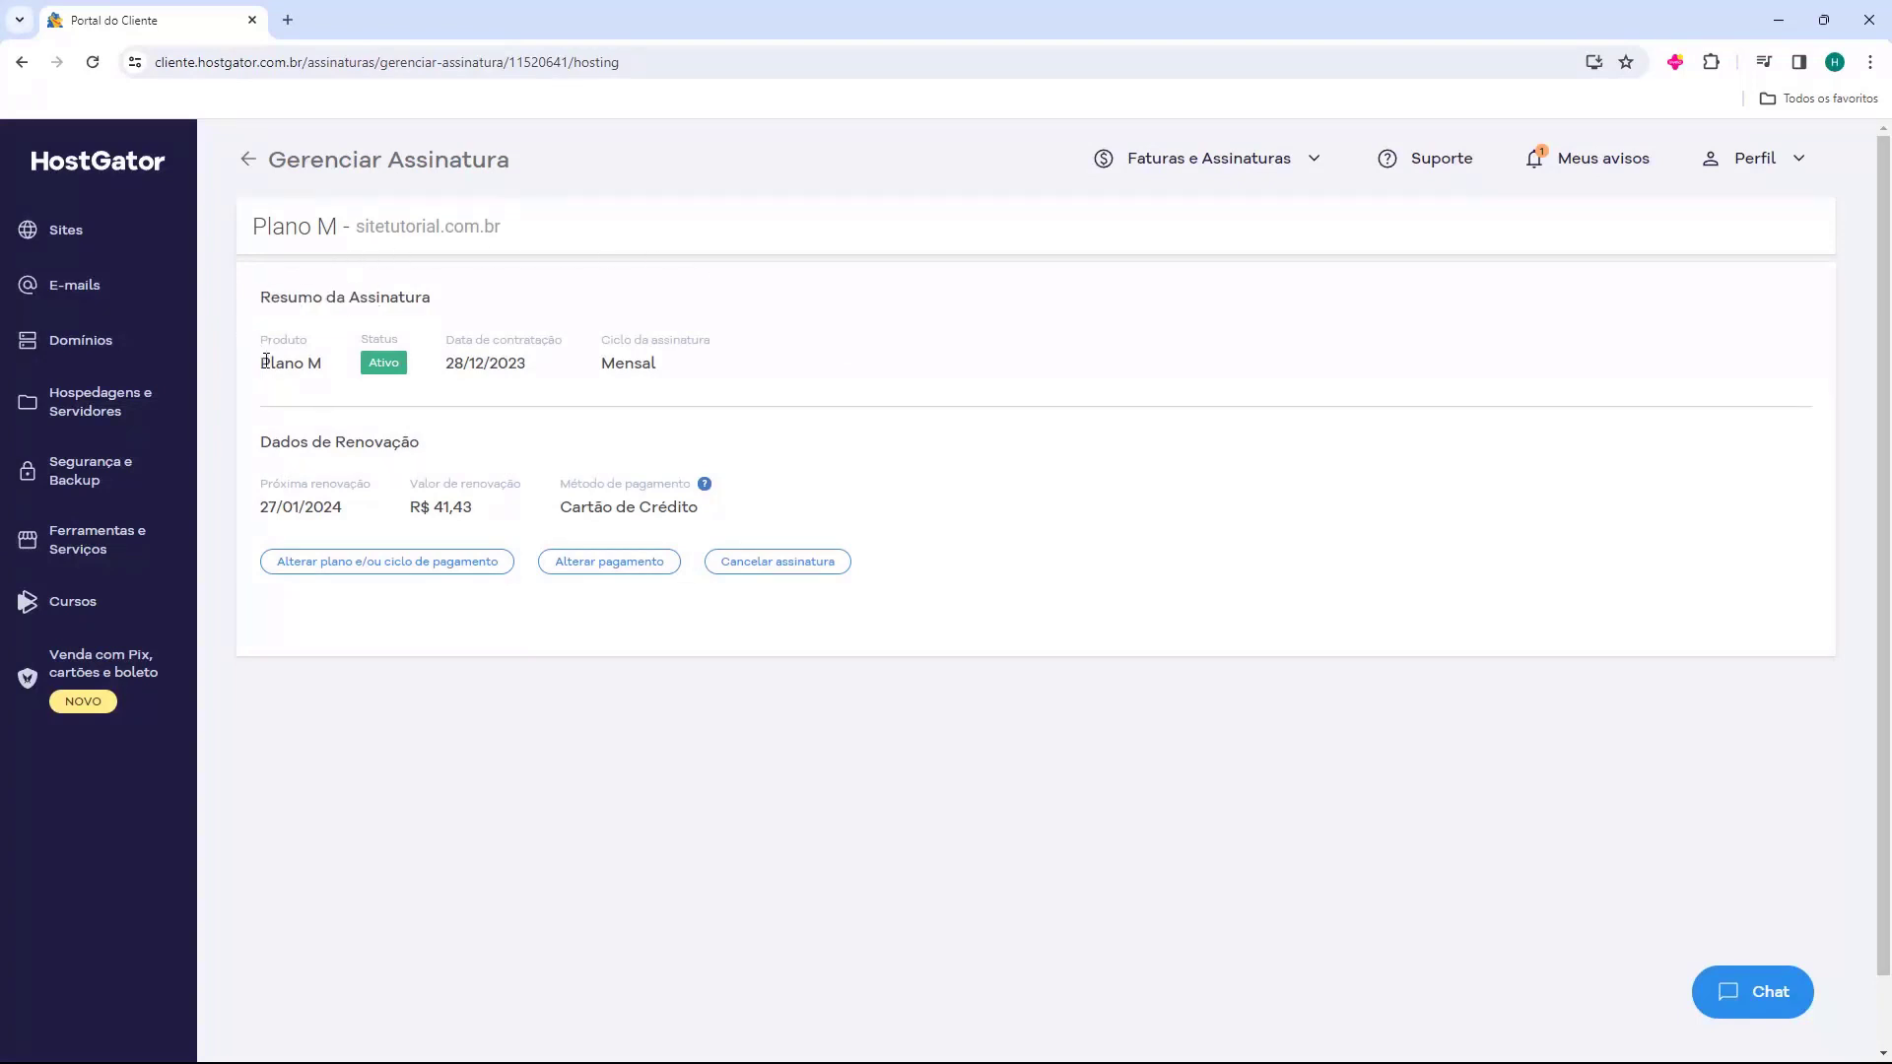
pyautogui.doubleClick(449, 364)
pyautogui.doubleClick(607, 365)
pyautogui.click(646, 371)
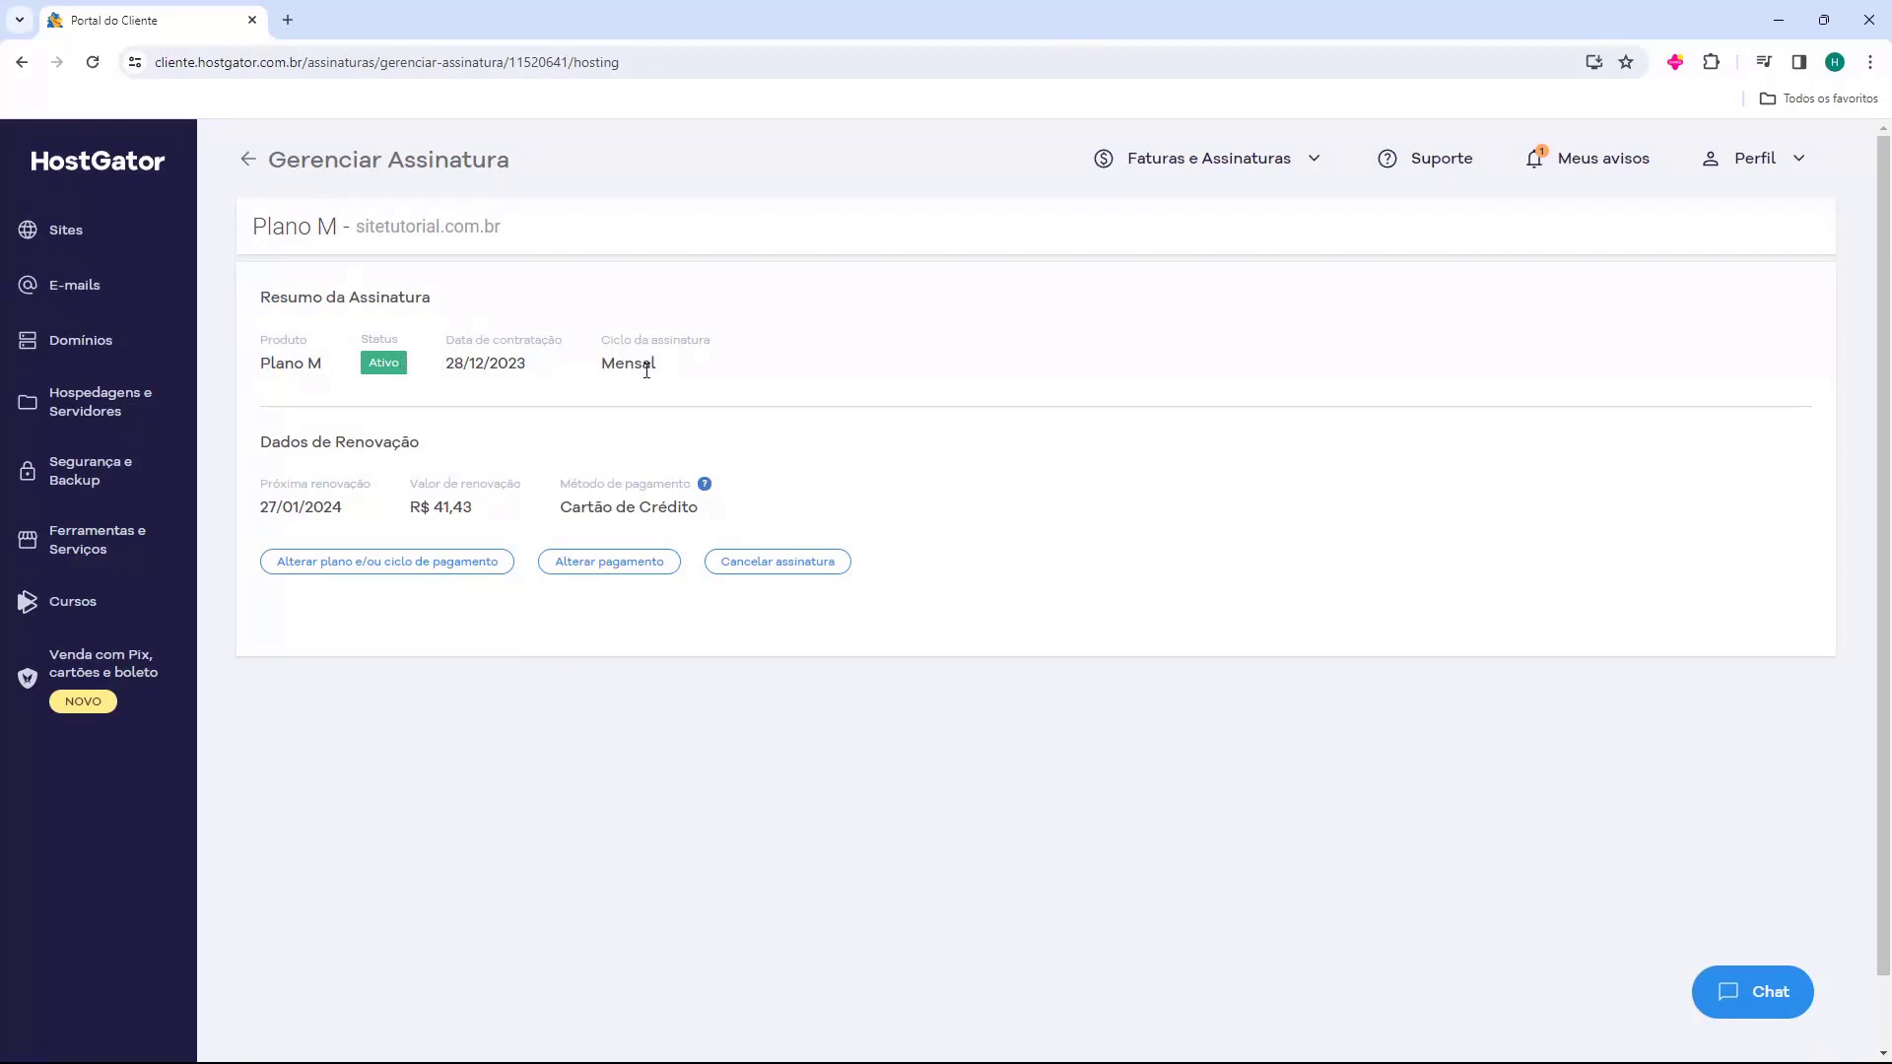
pyautogui.doubleClick(429, 485)
pyautogui.click(420, 489)
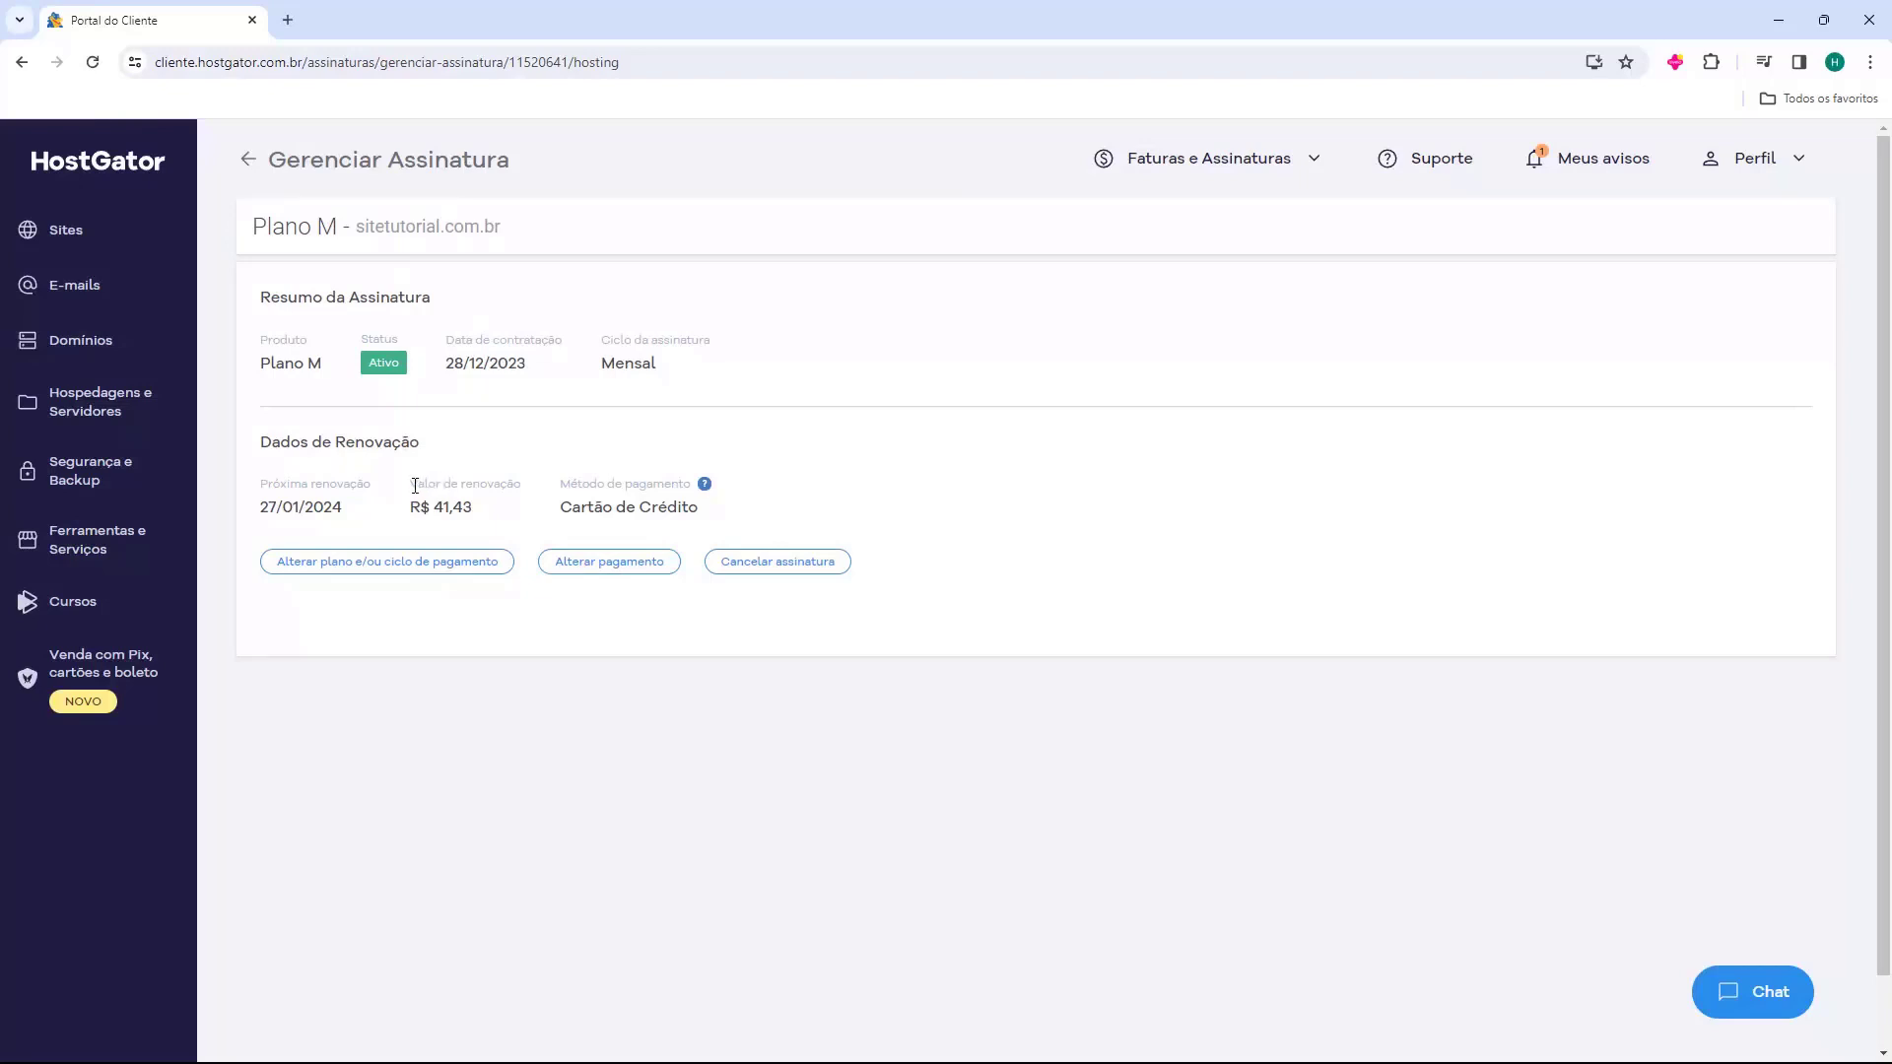
# Step: Request the subscription's cancellation with the option "Quero cancelar imediatamente" and proceed past the page about losing free e-mails
pyautogui.click(774, 569)
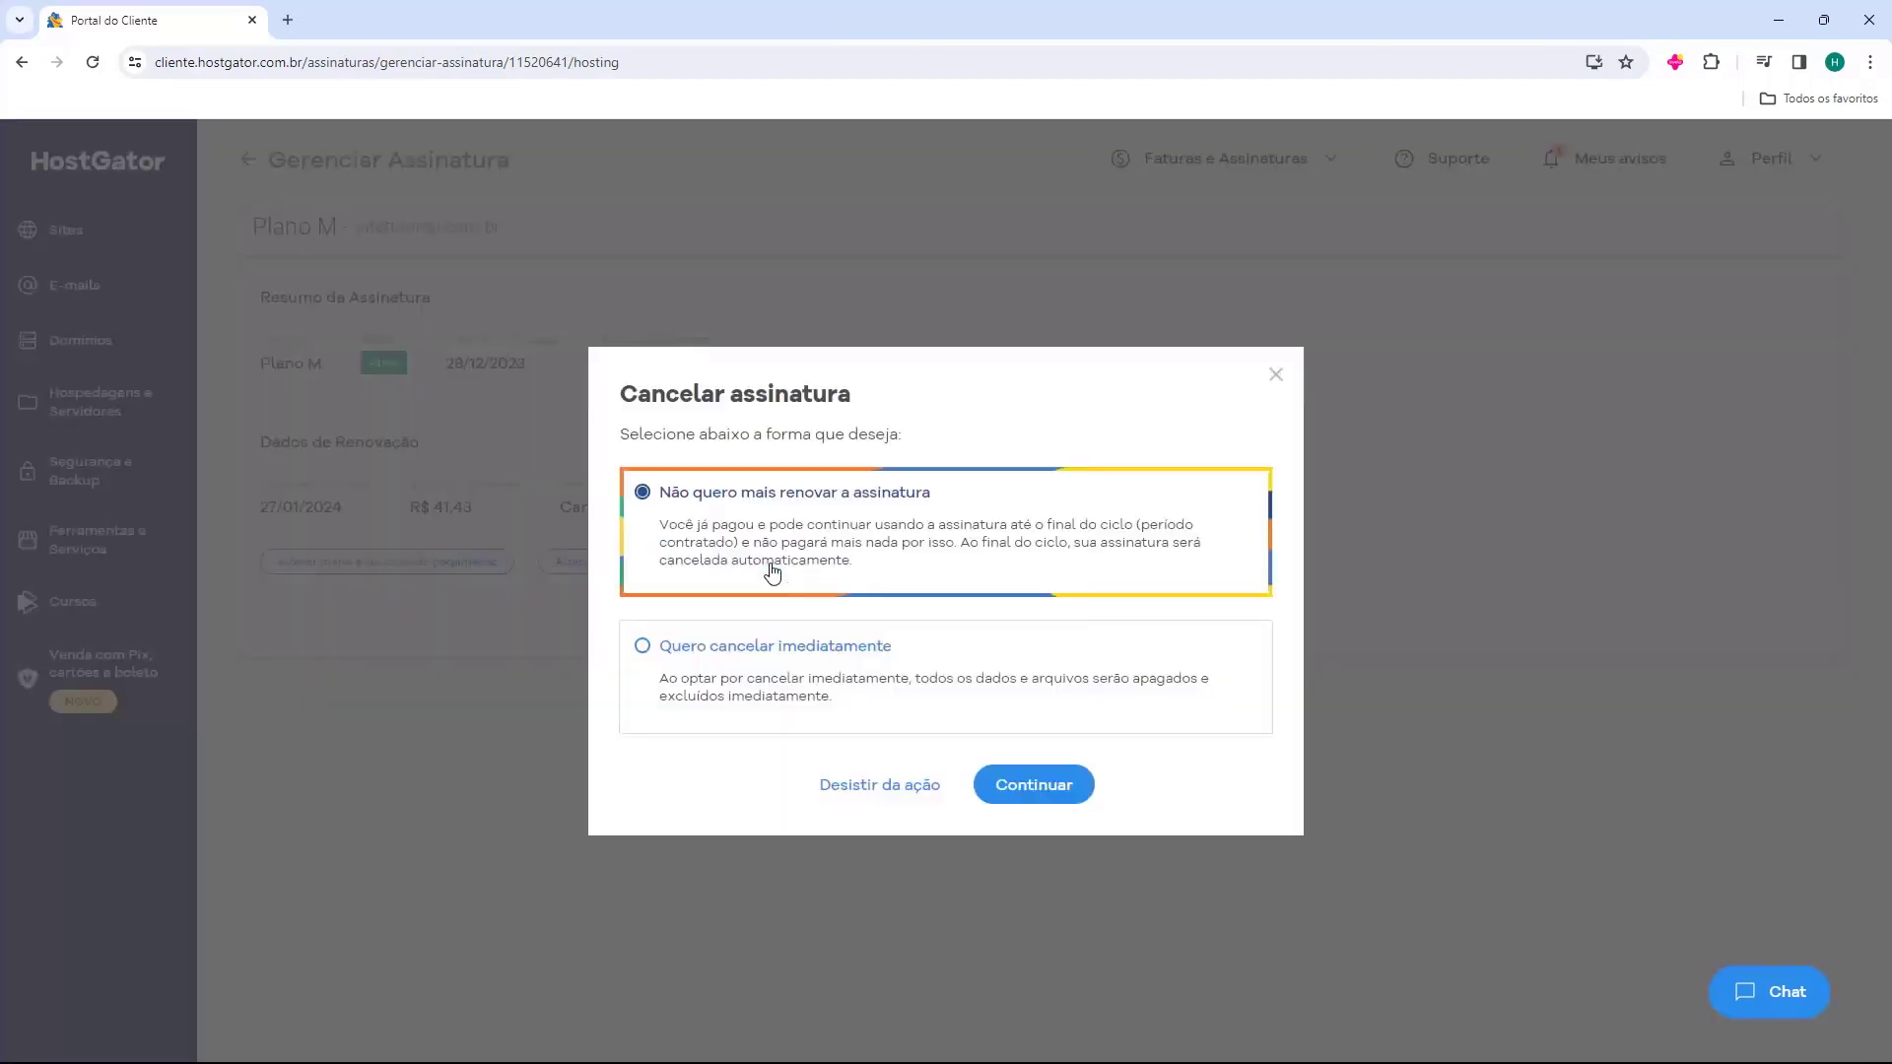
pyautogui.moveTo(622, 434); pyautogui.dragTo(769, 435)
pyautogui.click(794, 434)
pyautogui.click(641, 647)
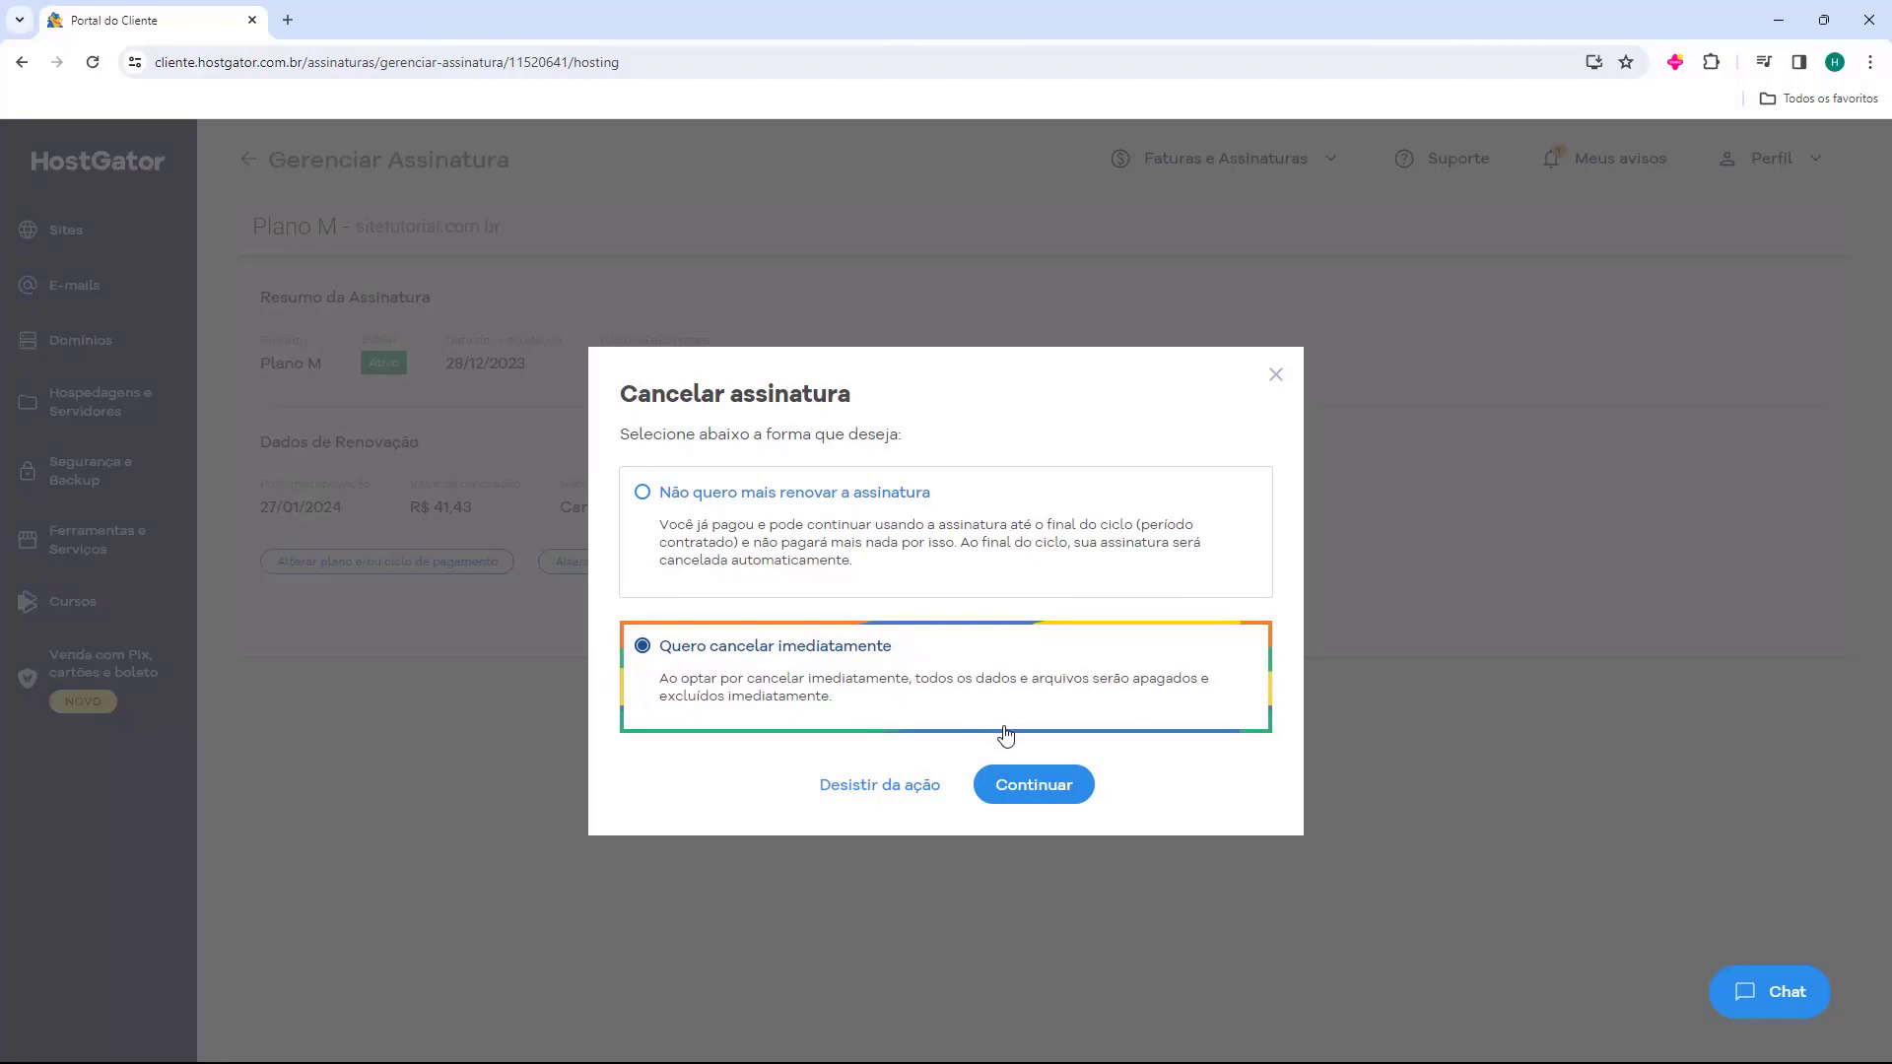
pyautogui.click(1031, 787)
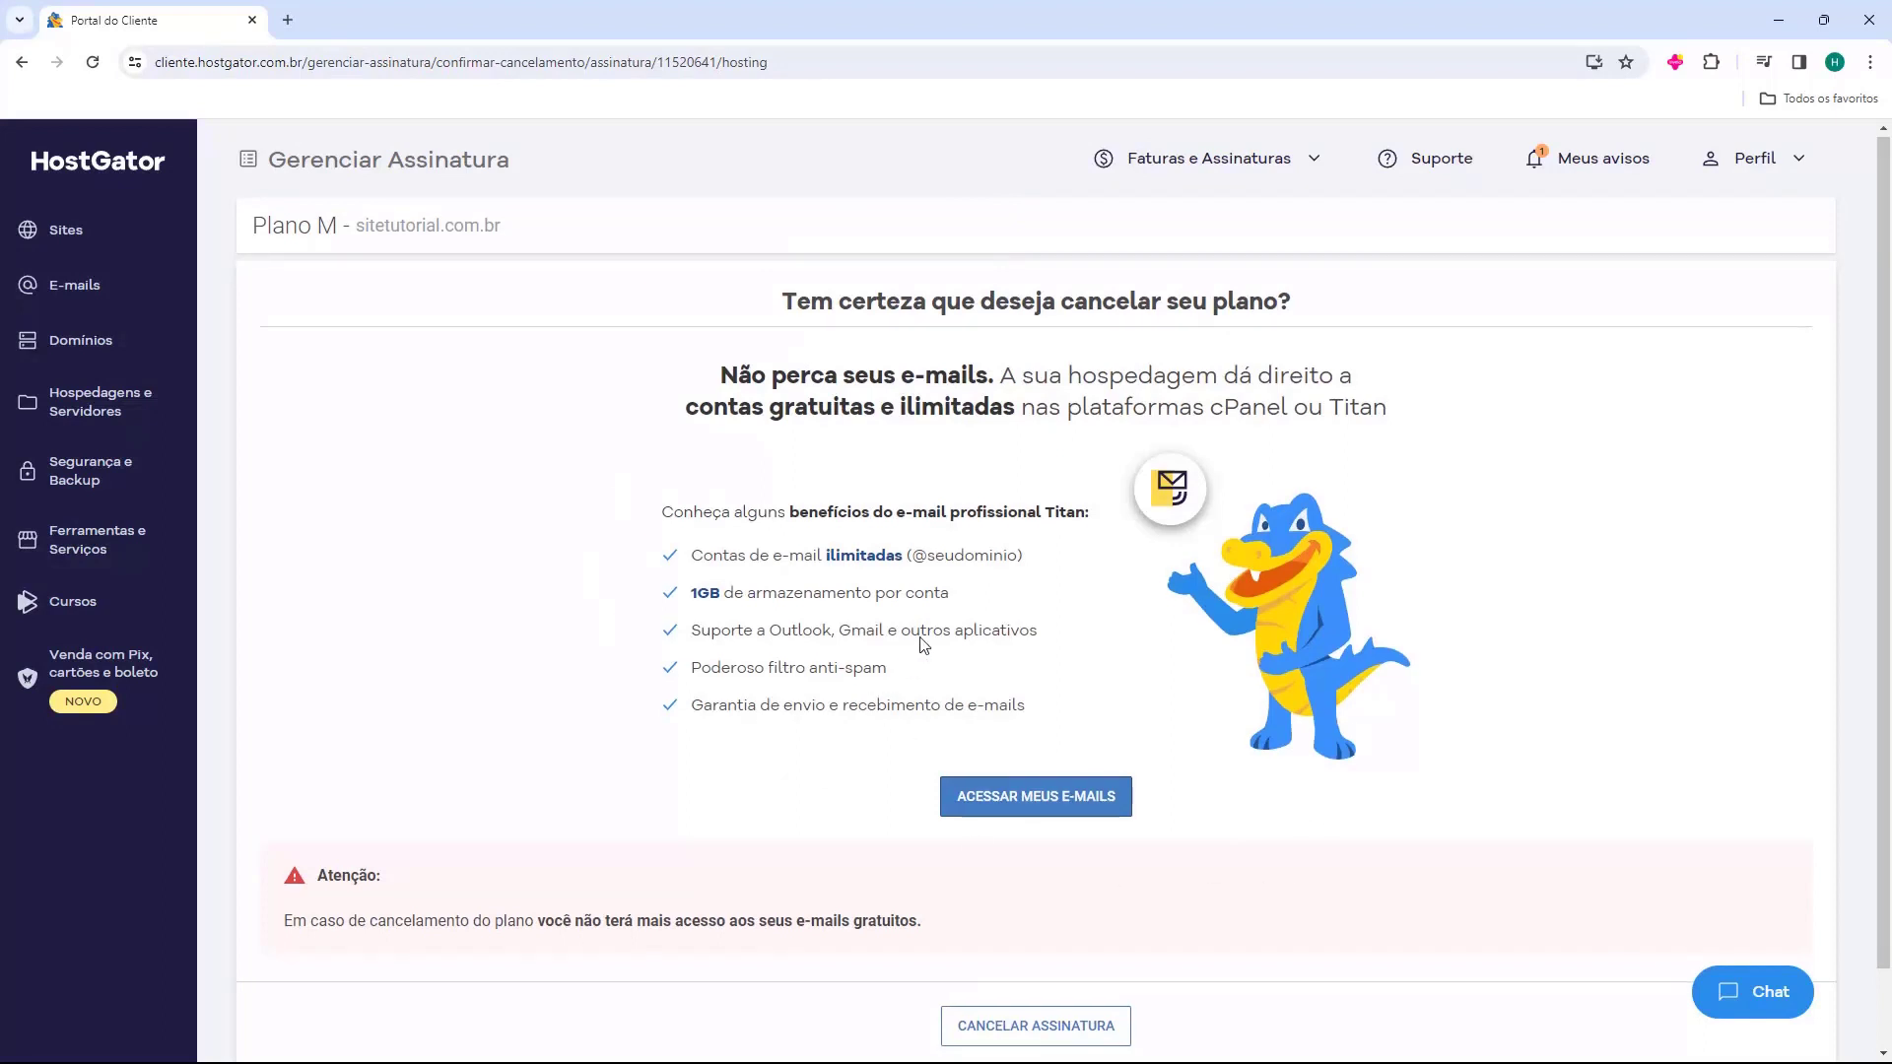
pyautogui.scroll(-1, 1341, 729)
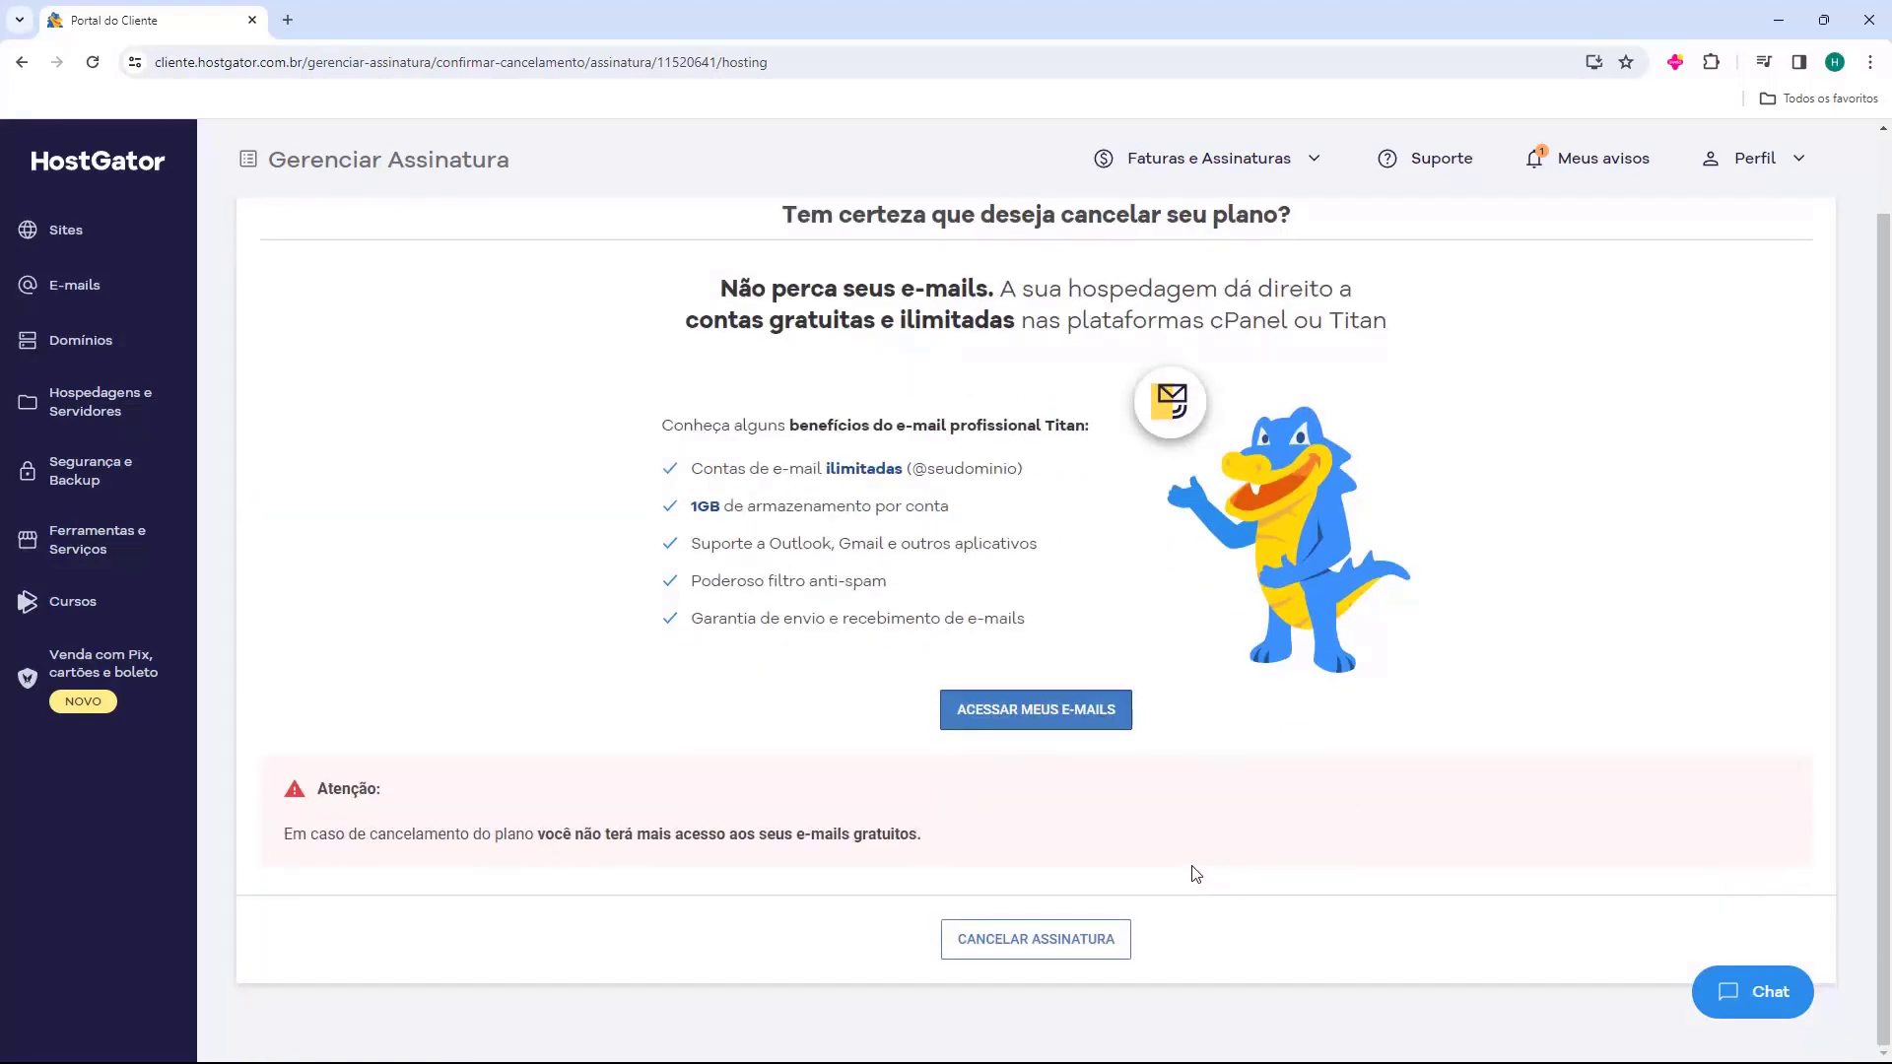
pyautogui.click(1042, 954)
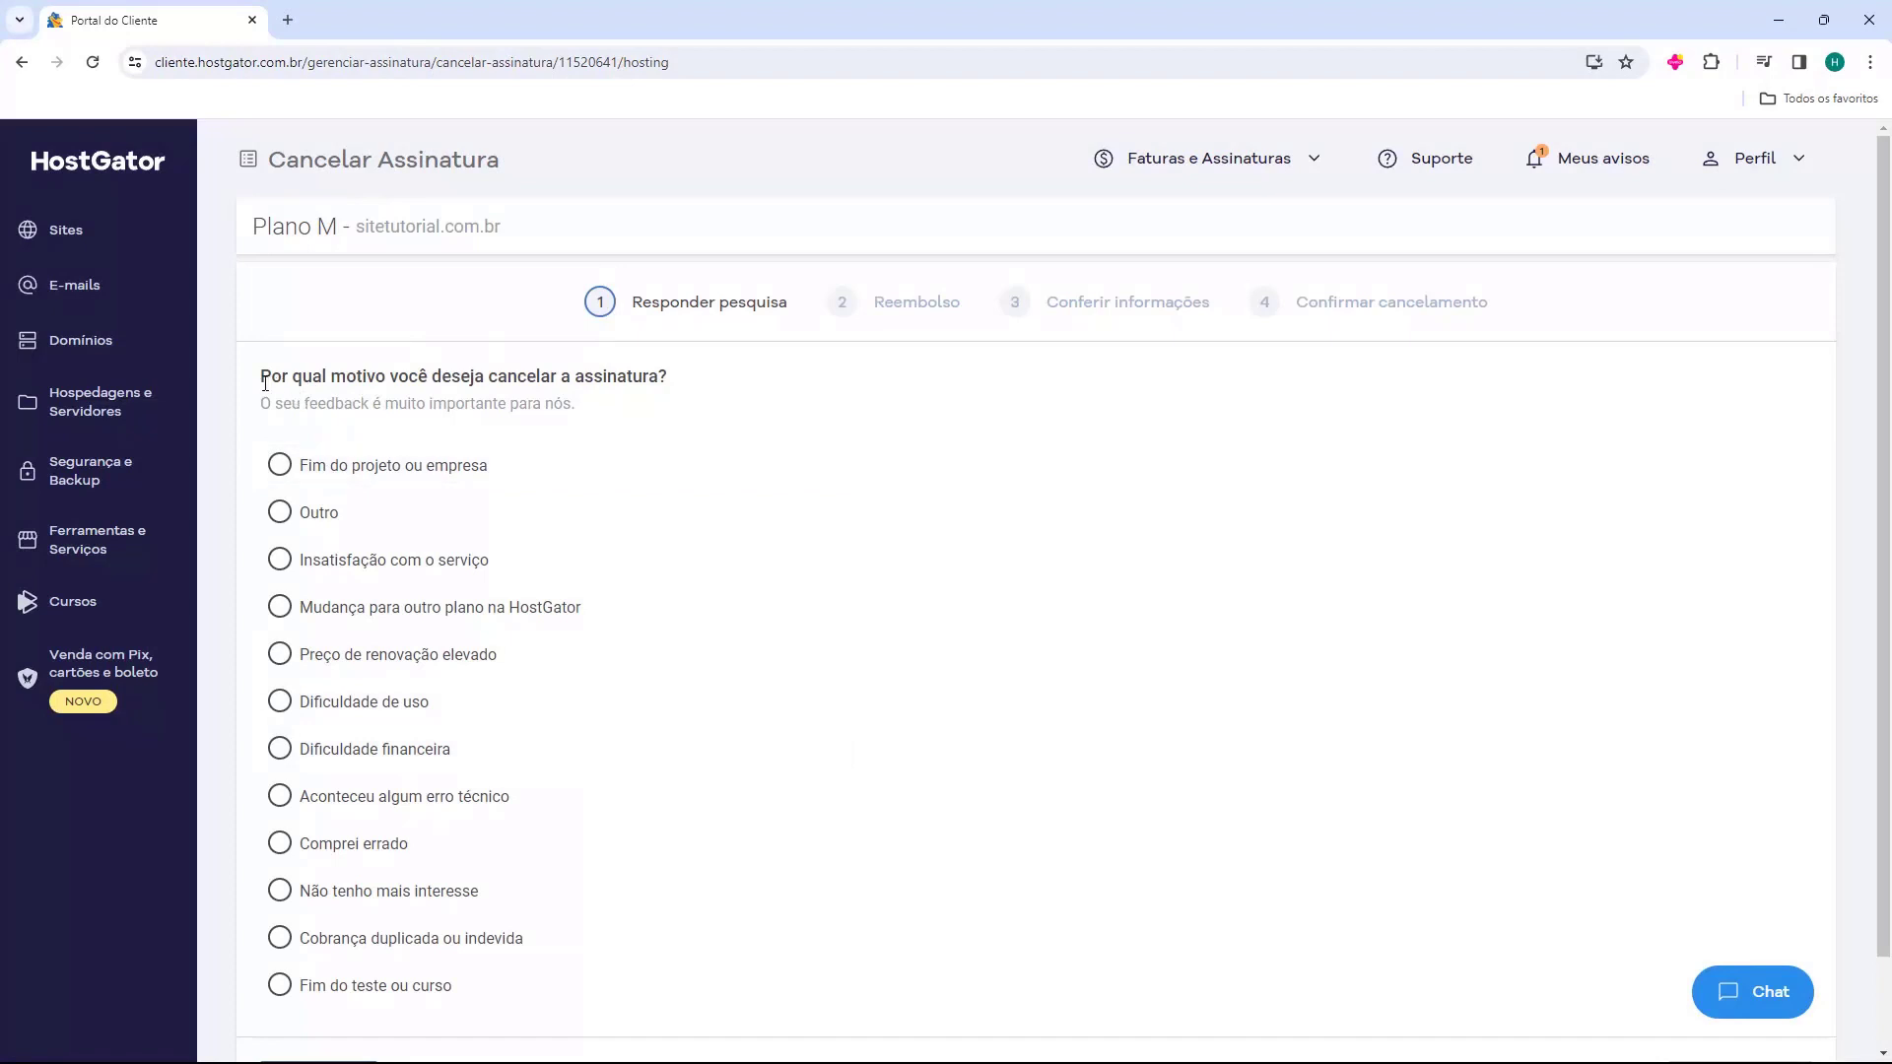
# Step: Give "Fim do projeto ou empresa" as the cancellation reason and continue to the refund stage
pyautogui.moveTo(261, 375); pyautogui.dragTo(456, 372)
pyautogui.click(500, 370)
pyautogui.scroll(-1, 310, 406)
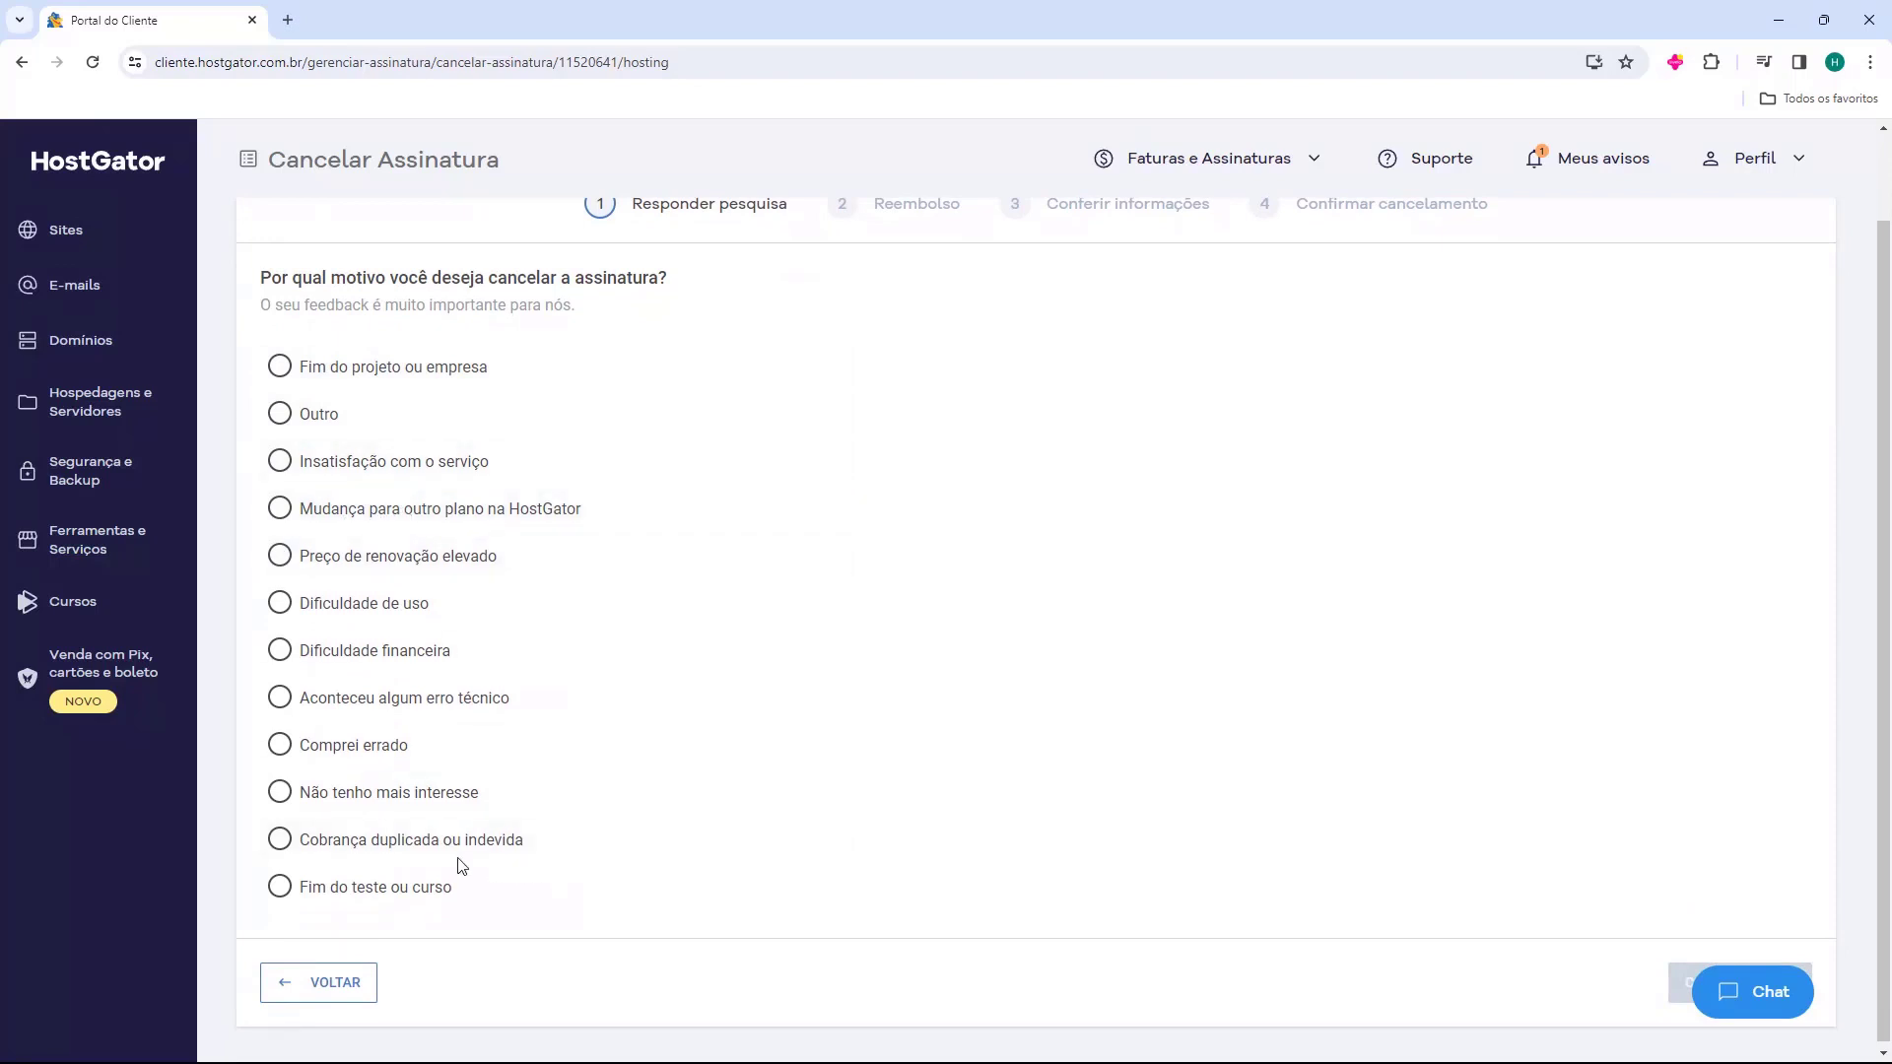
pyautogui.click(280, 371)
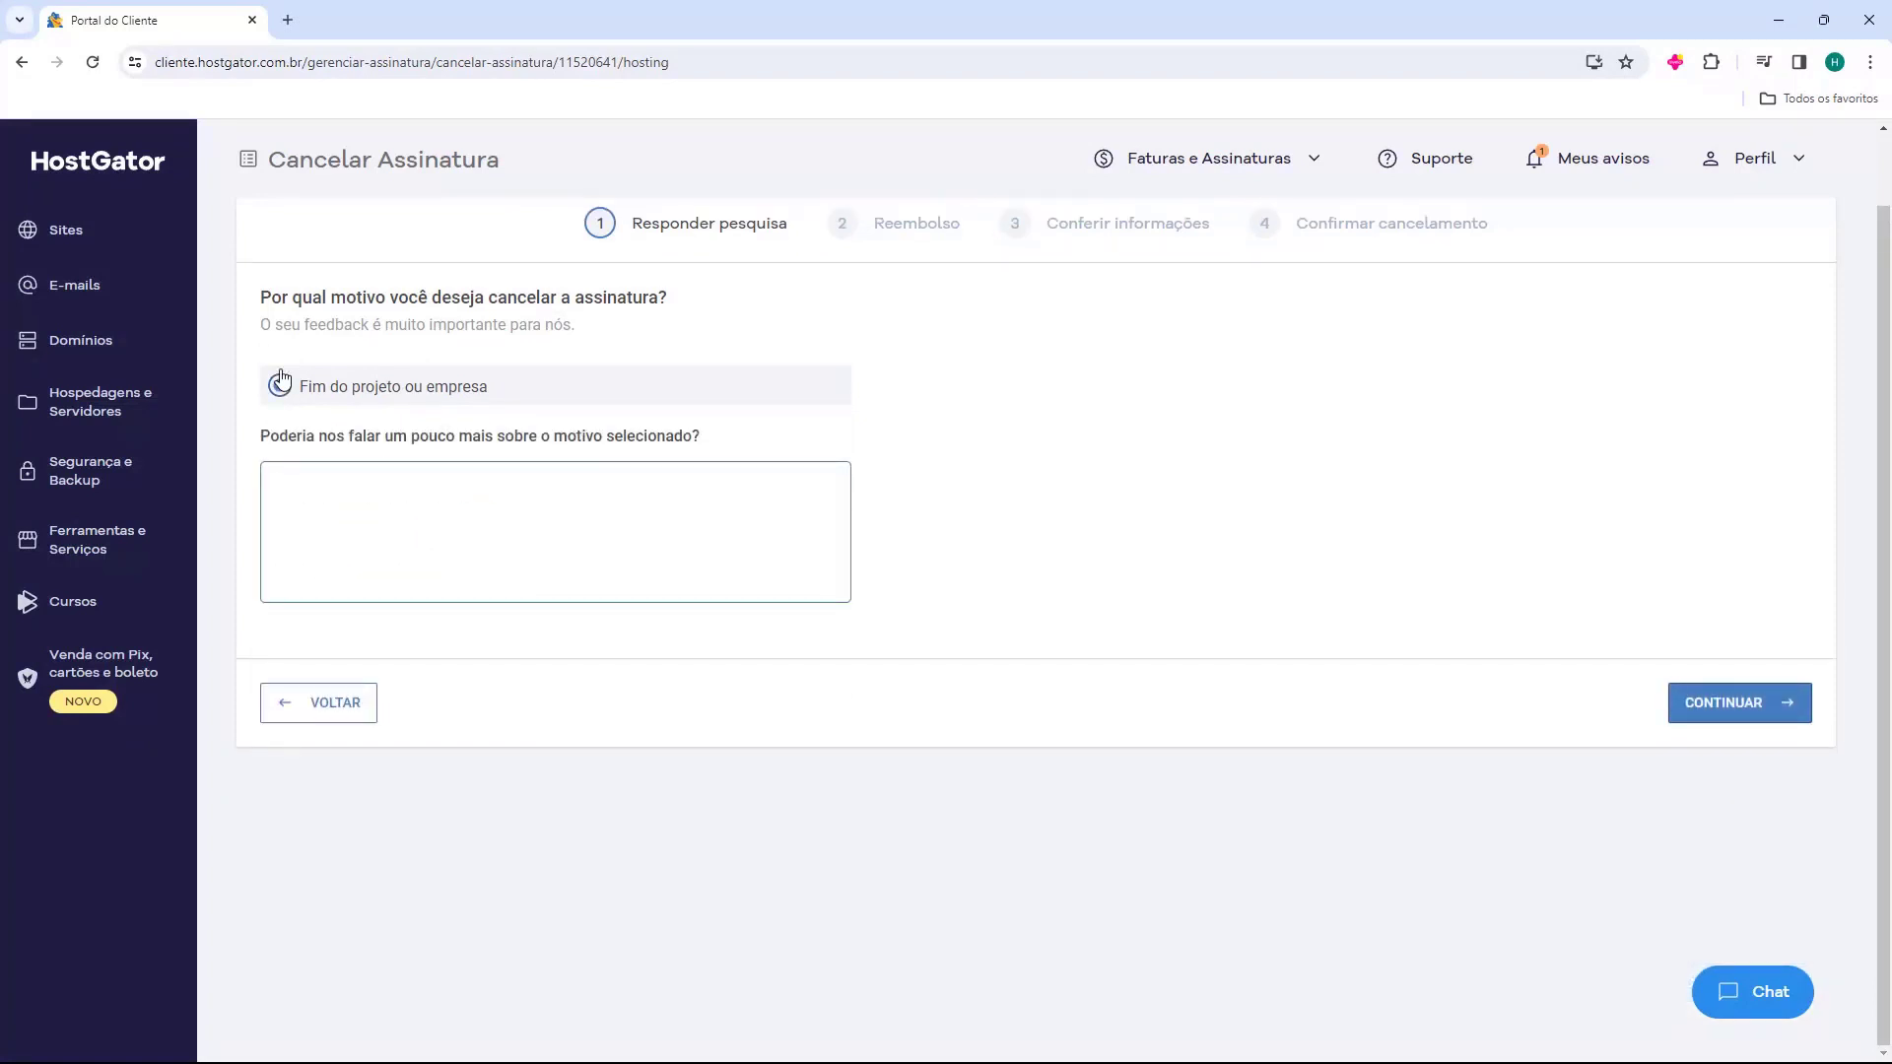
pyautogui.click(1724, 705)
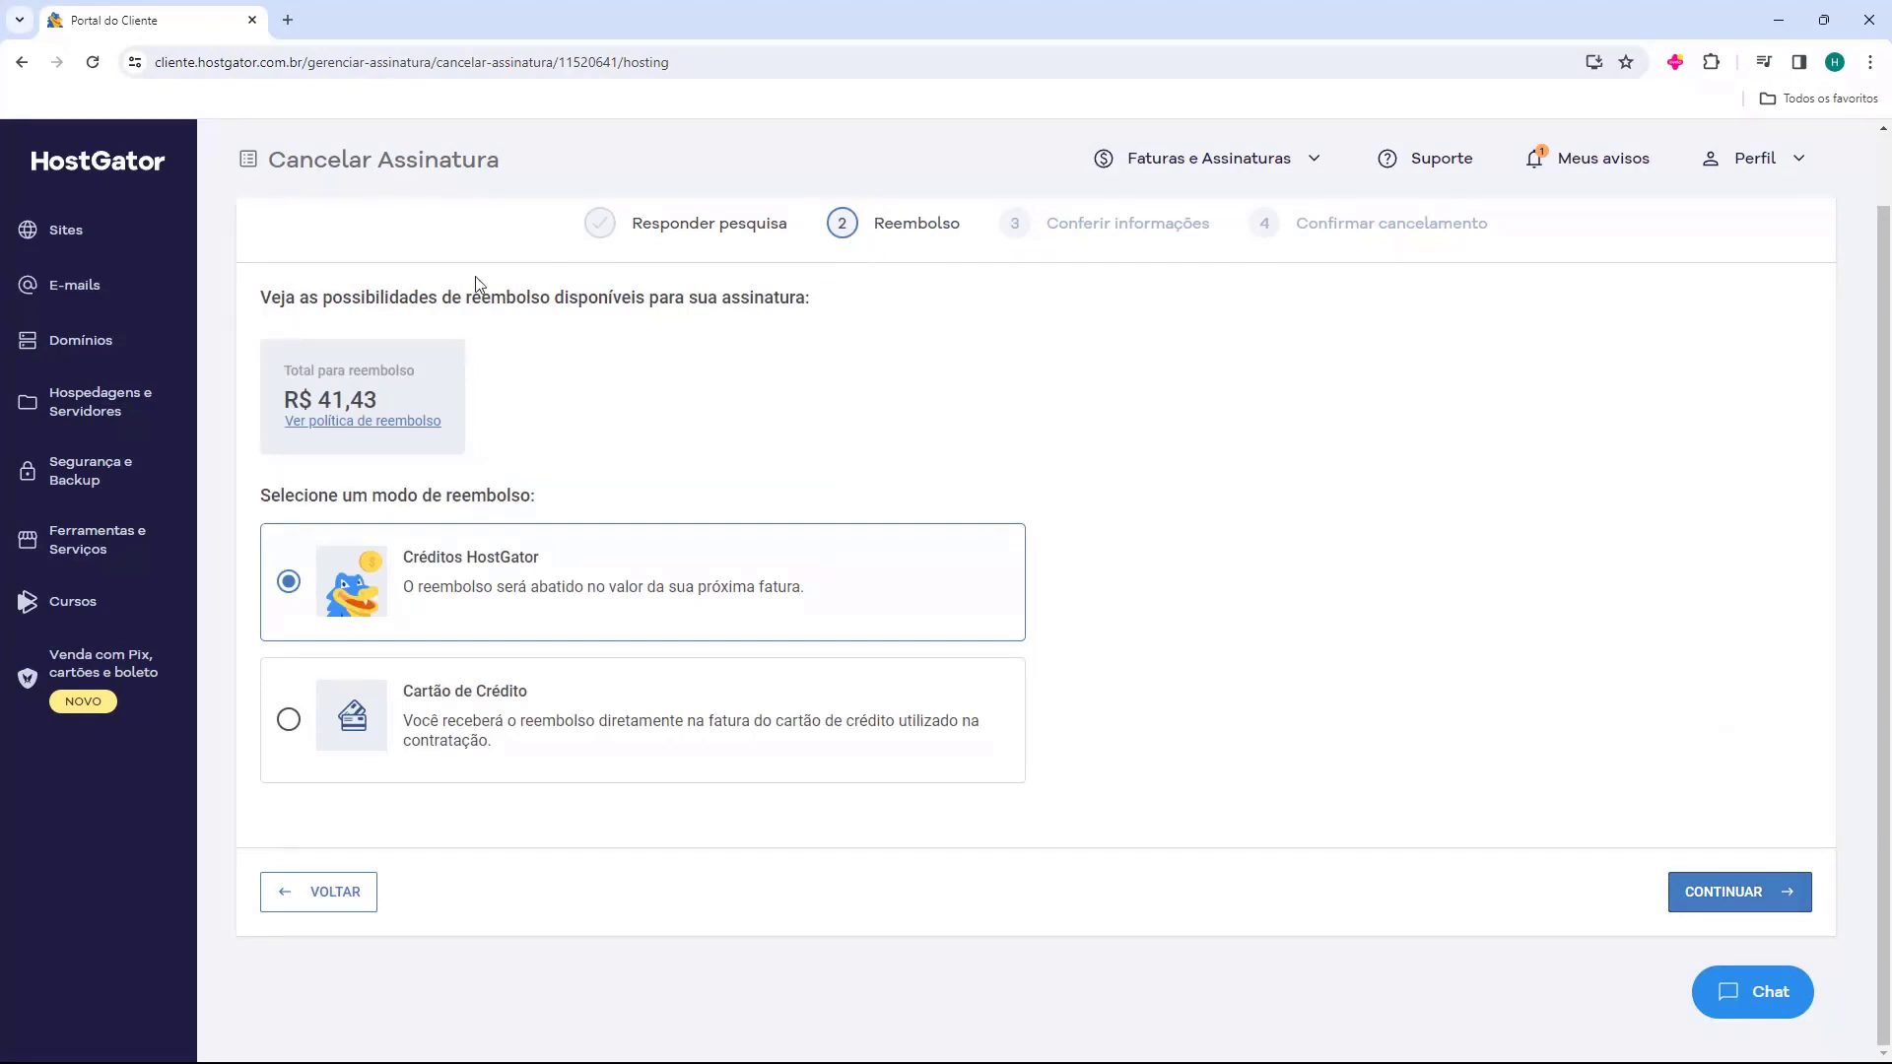
# Step: Read the refund policy for cancellations made within and after 7 days of contracting, then close it
pyautogui.moveTo(270, 304); pyautogui.dragTo(844, 304)
pyautogui.click(845, 307)
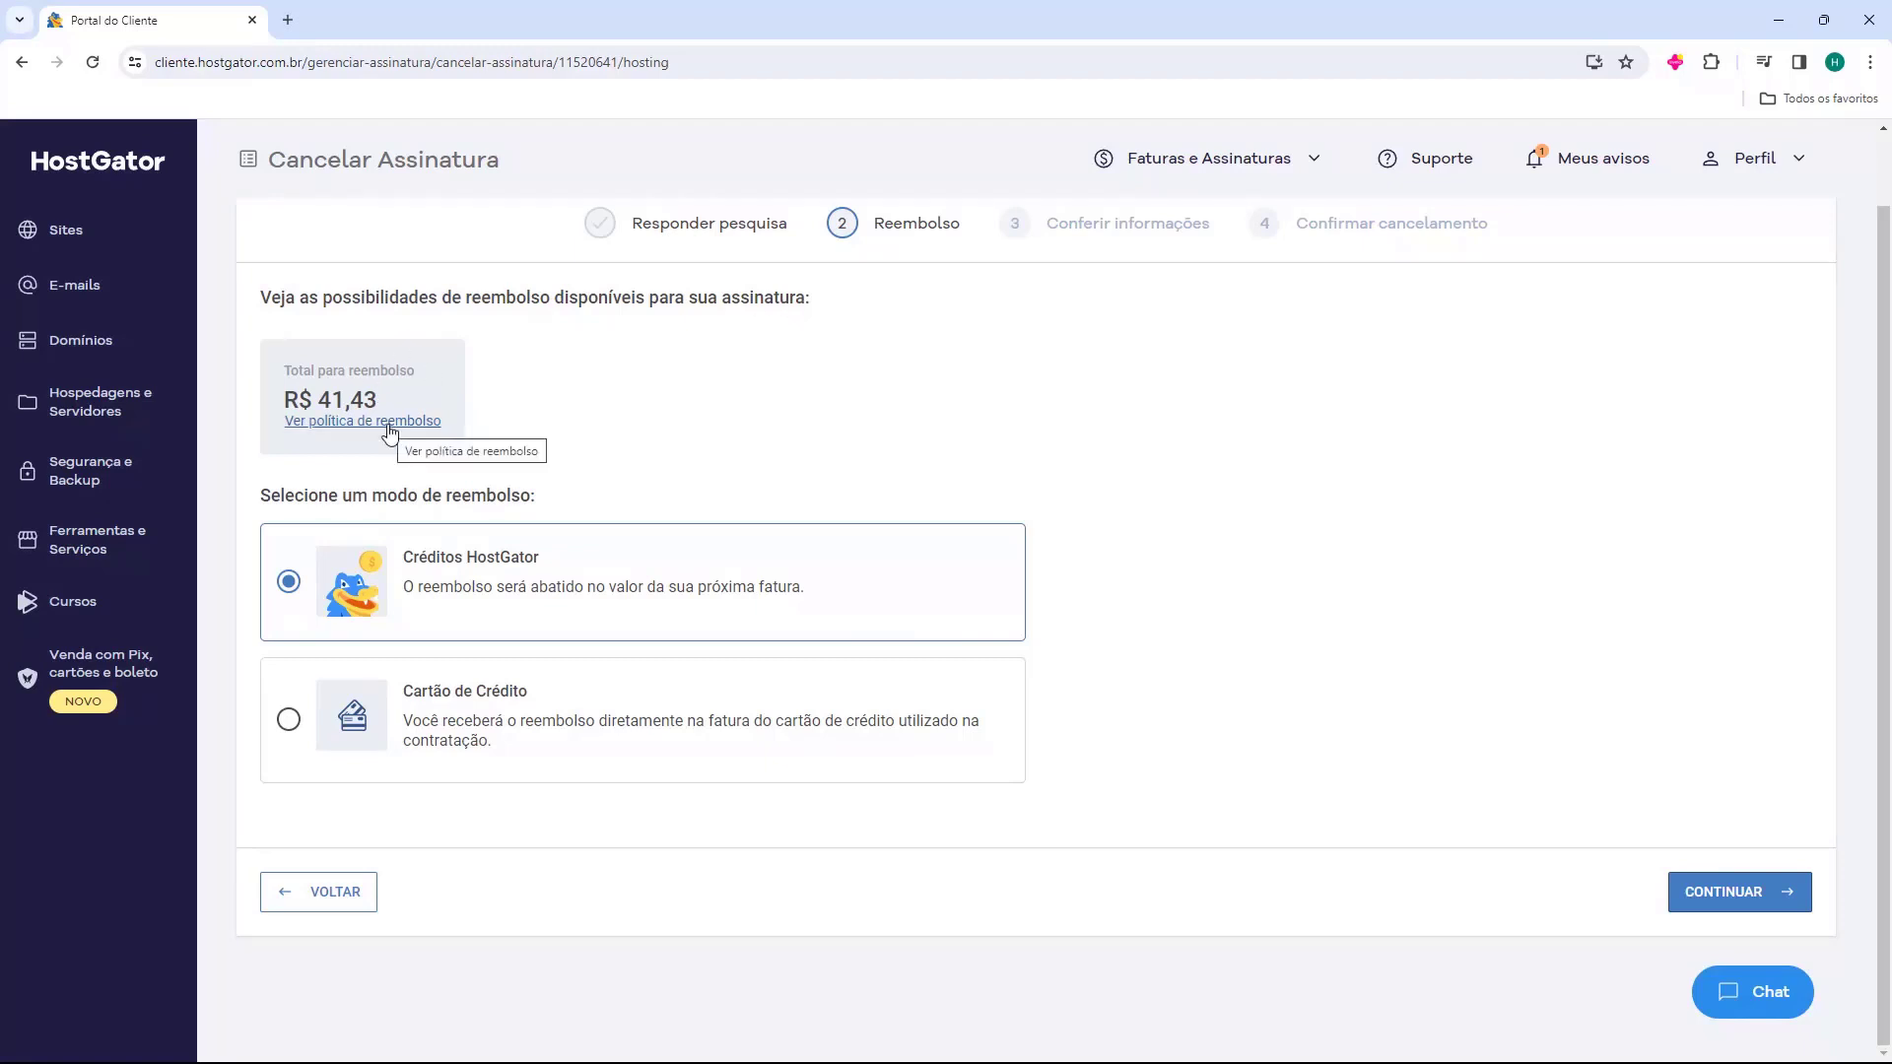
pyautogui.click(306, 423)
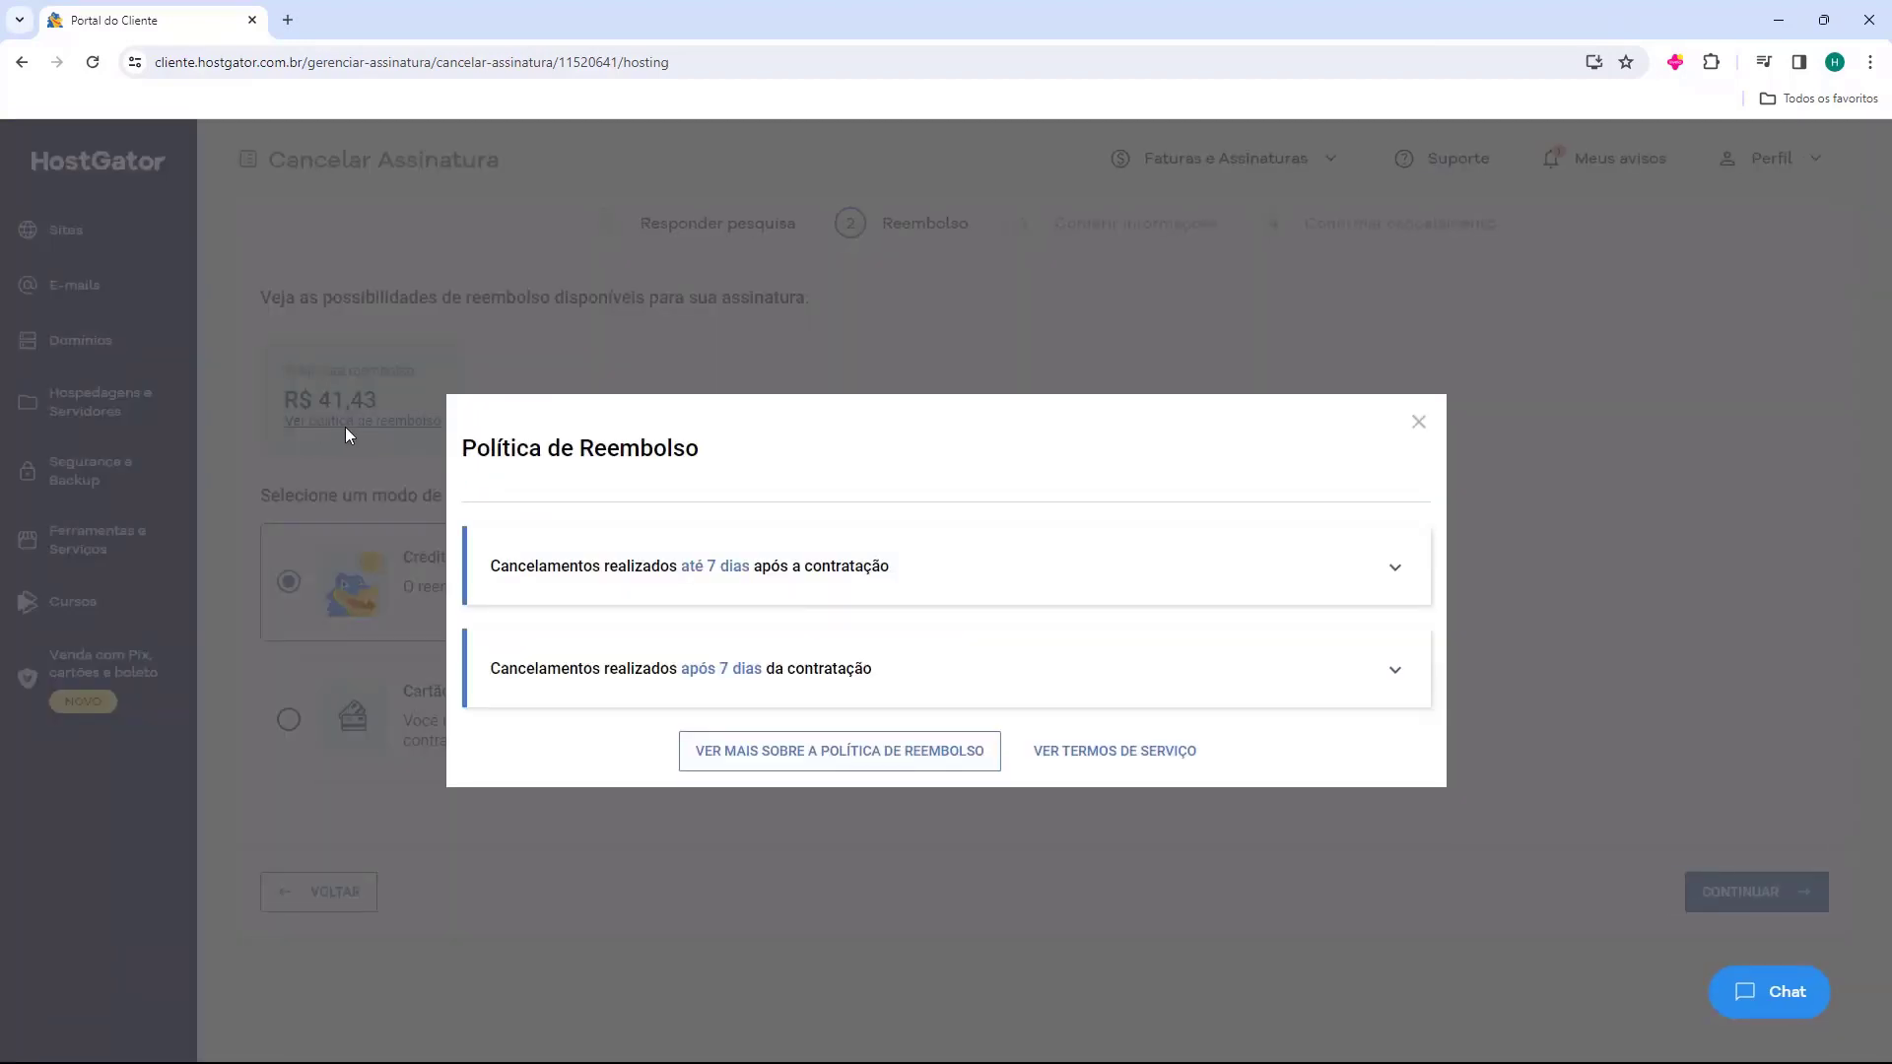
pyautogui.moveTo(463, 455); pyautogui.dragTo(552, 453)
pyautogui.click(550, 547)
pyautogui.click(1381, 578)
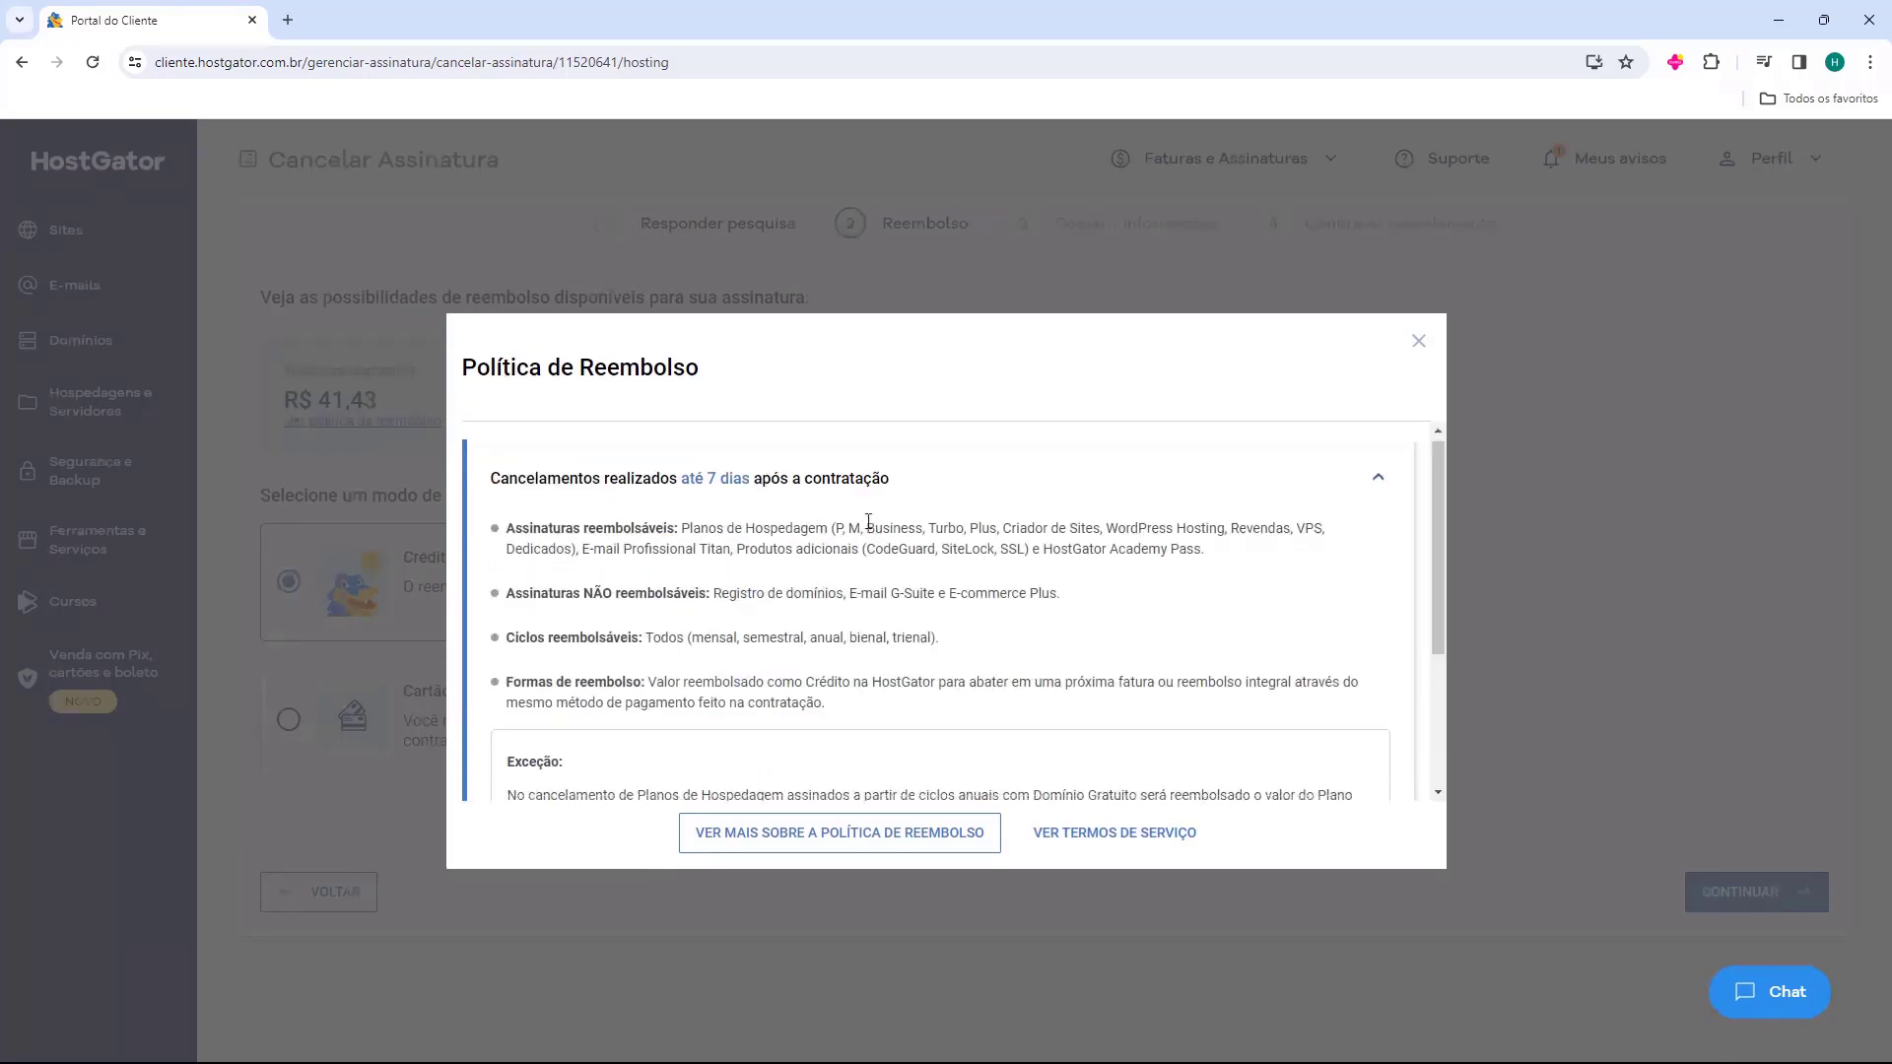
pyautogui.scroll(-3, 900, 566)
pyautogui.click(1322, 748)
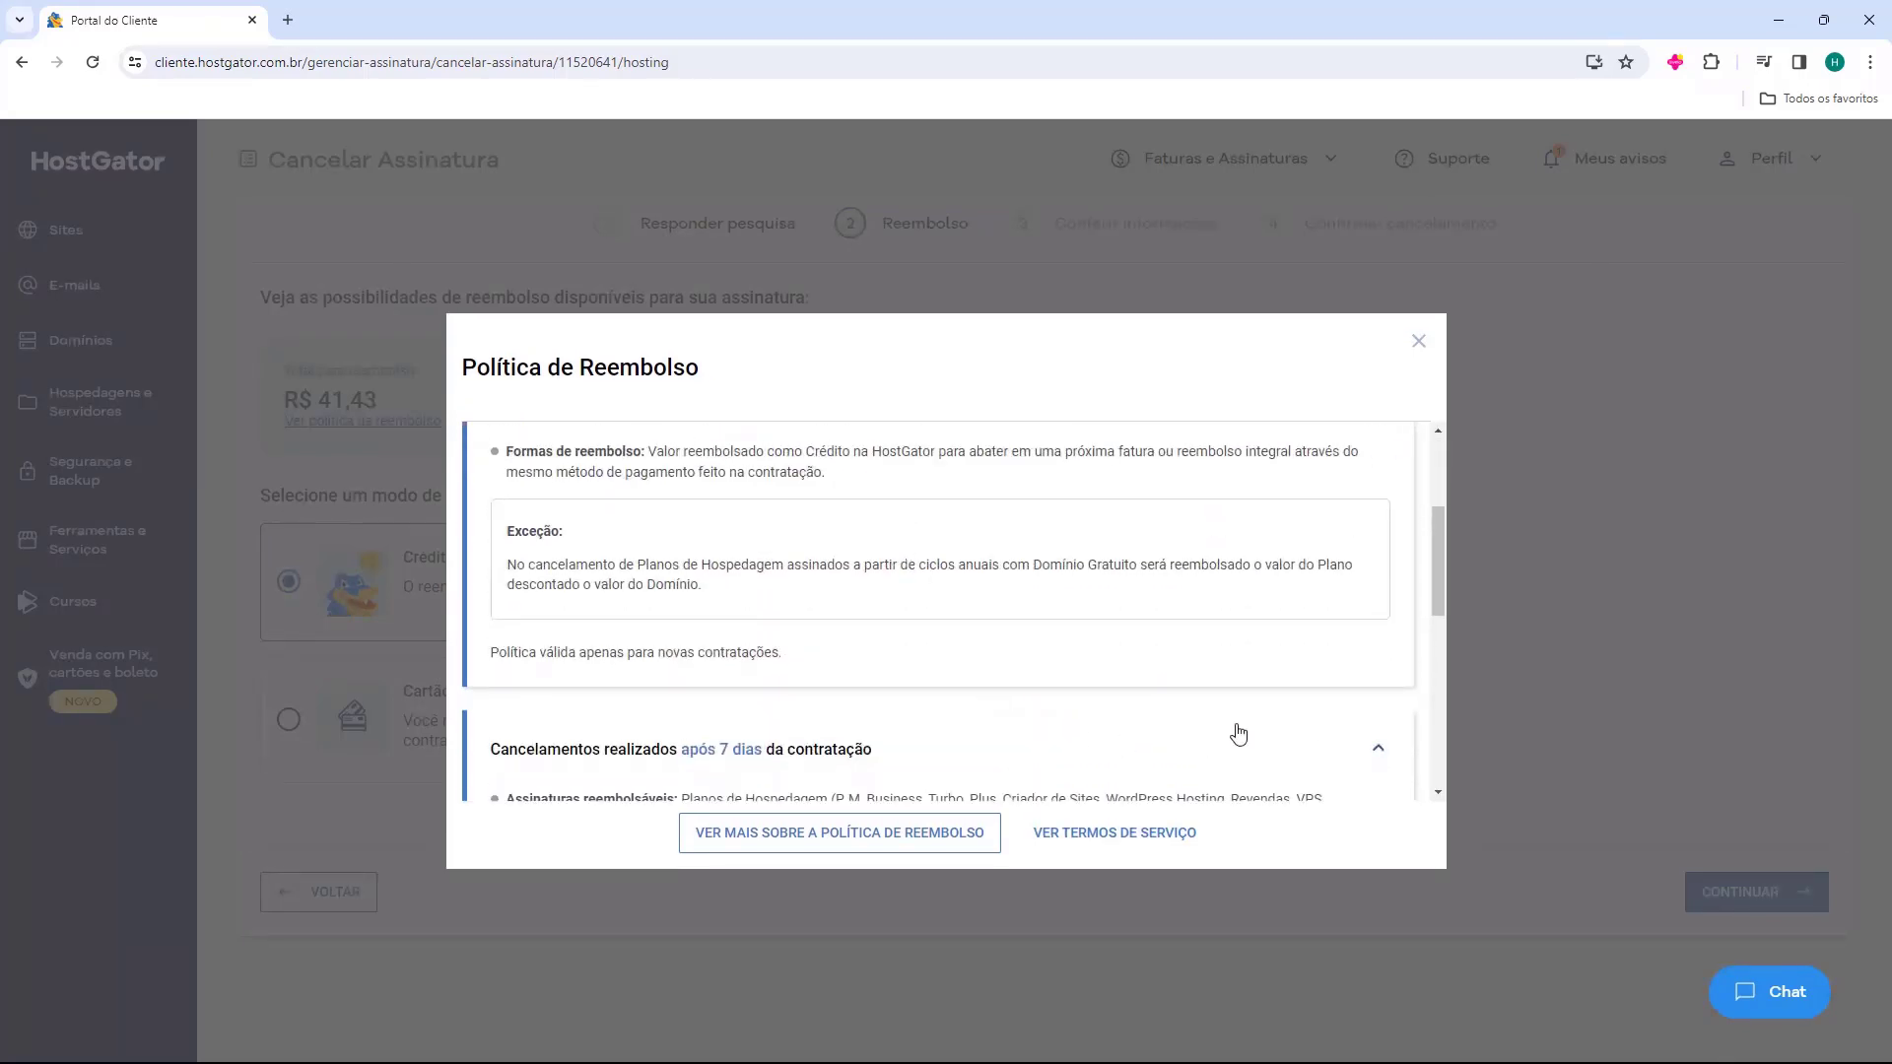
pyautogui.scroll(-5, 1084, 768)
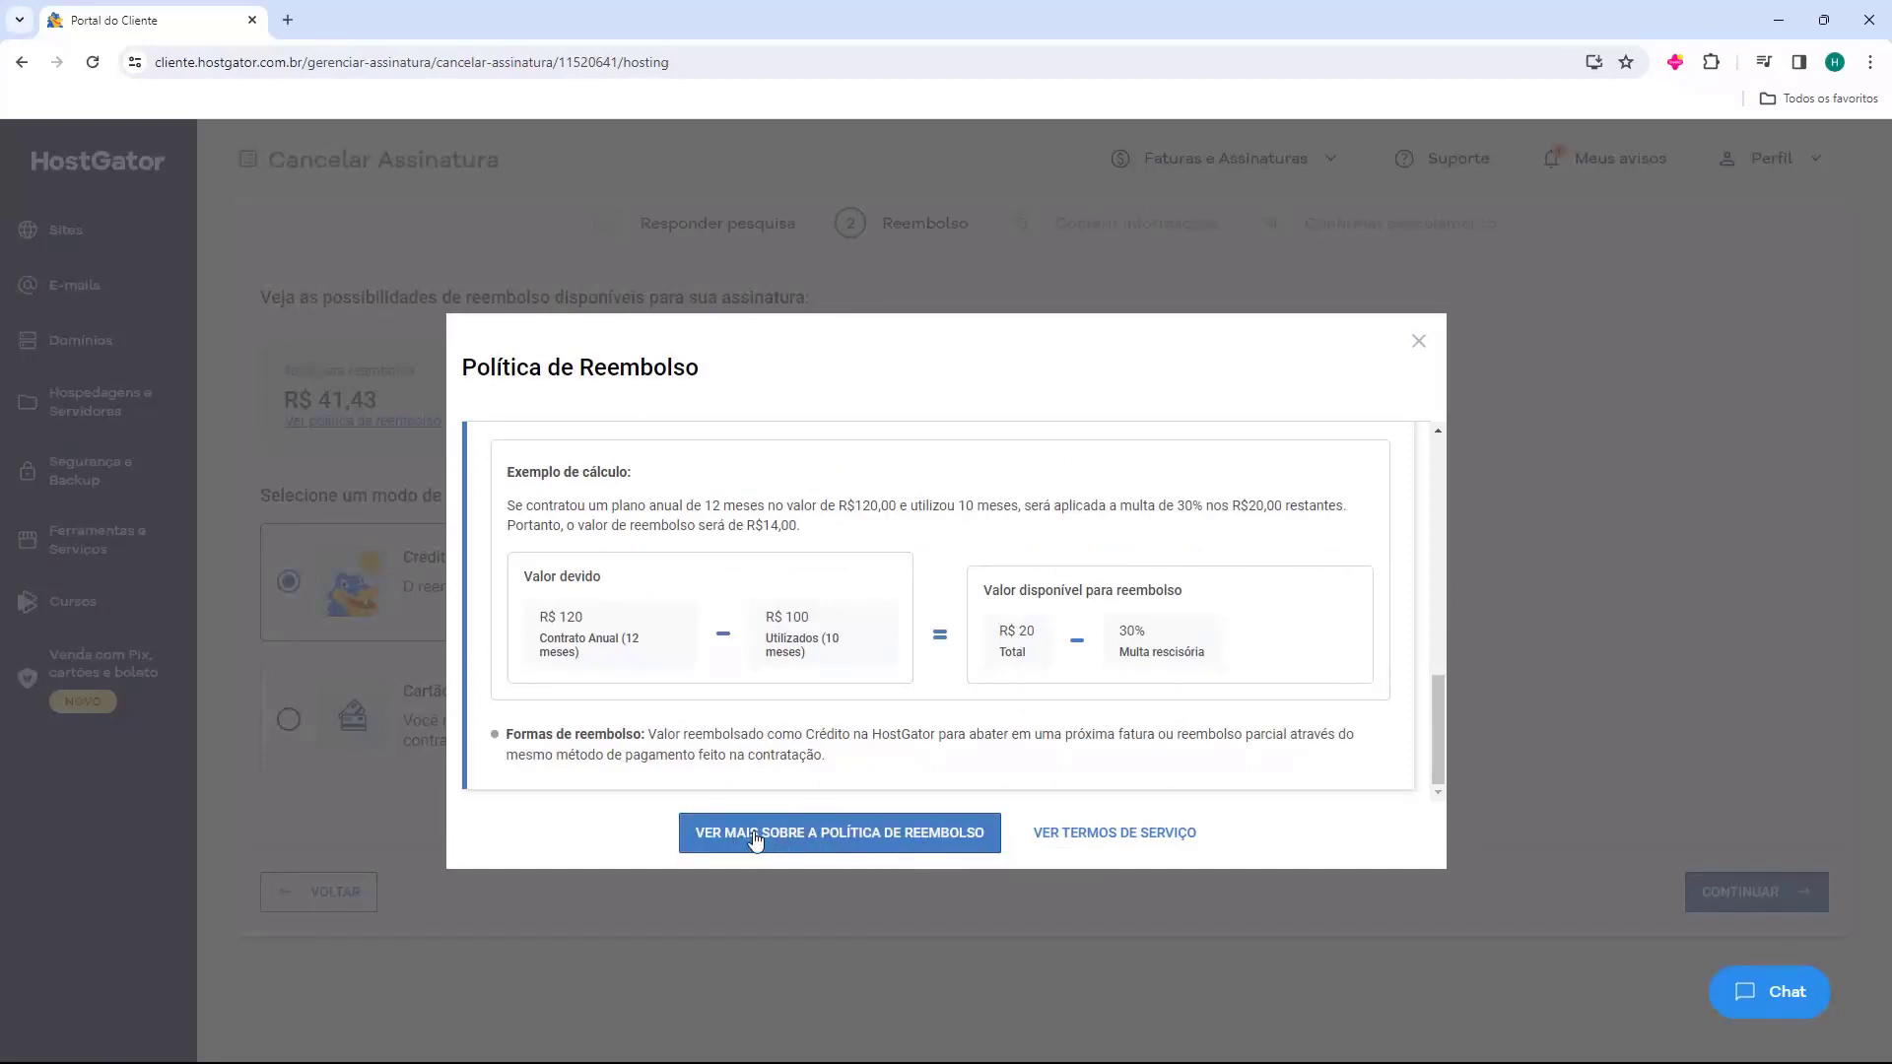
pyautogui.scroll(10, 954, 660)
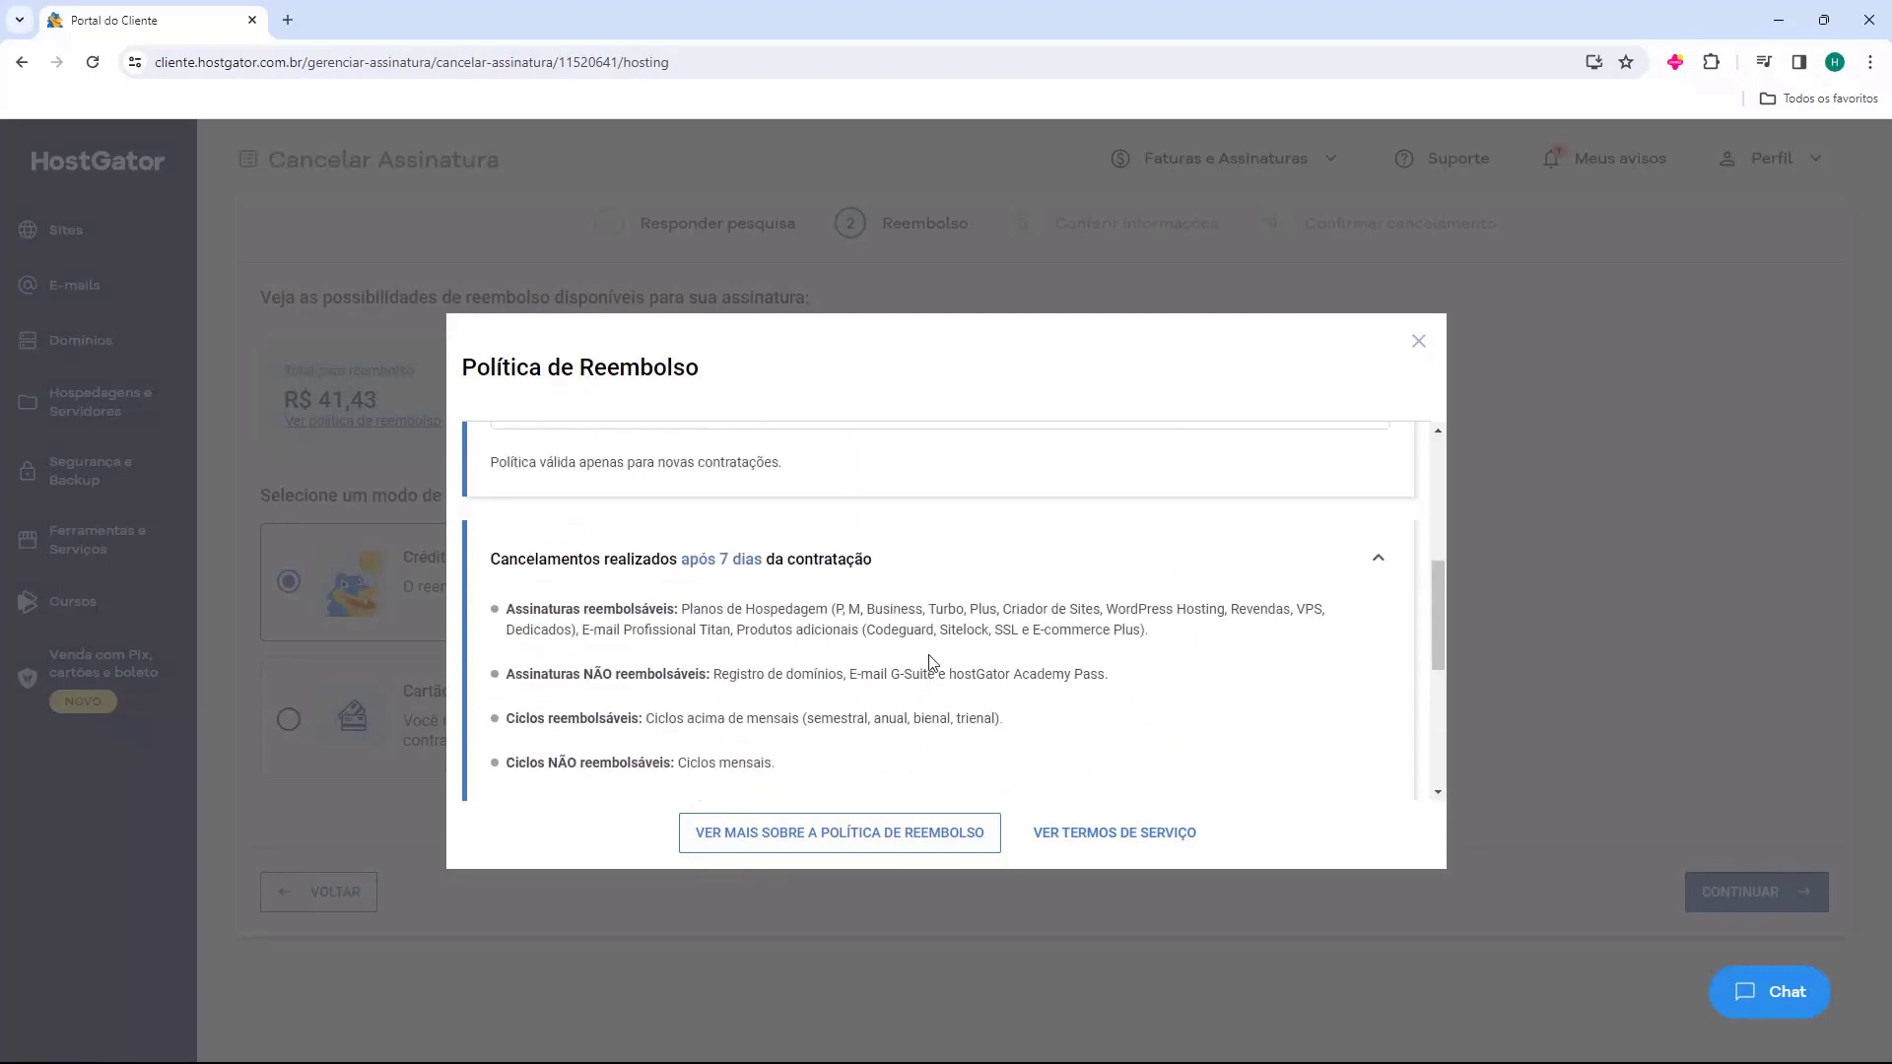
pyautogui.click(1420, 342)
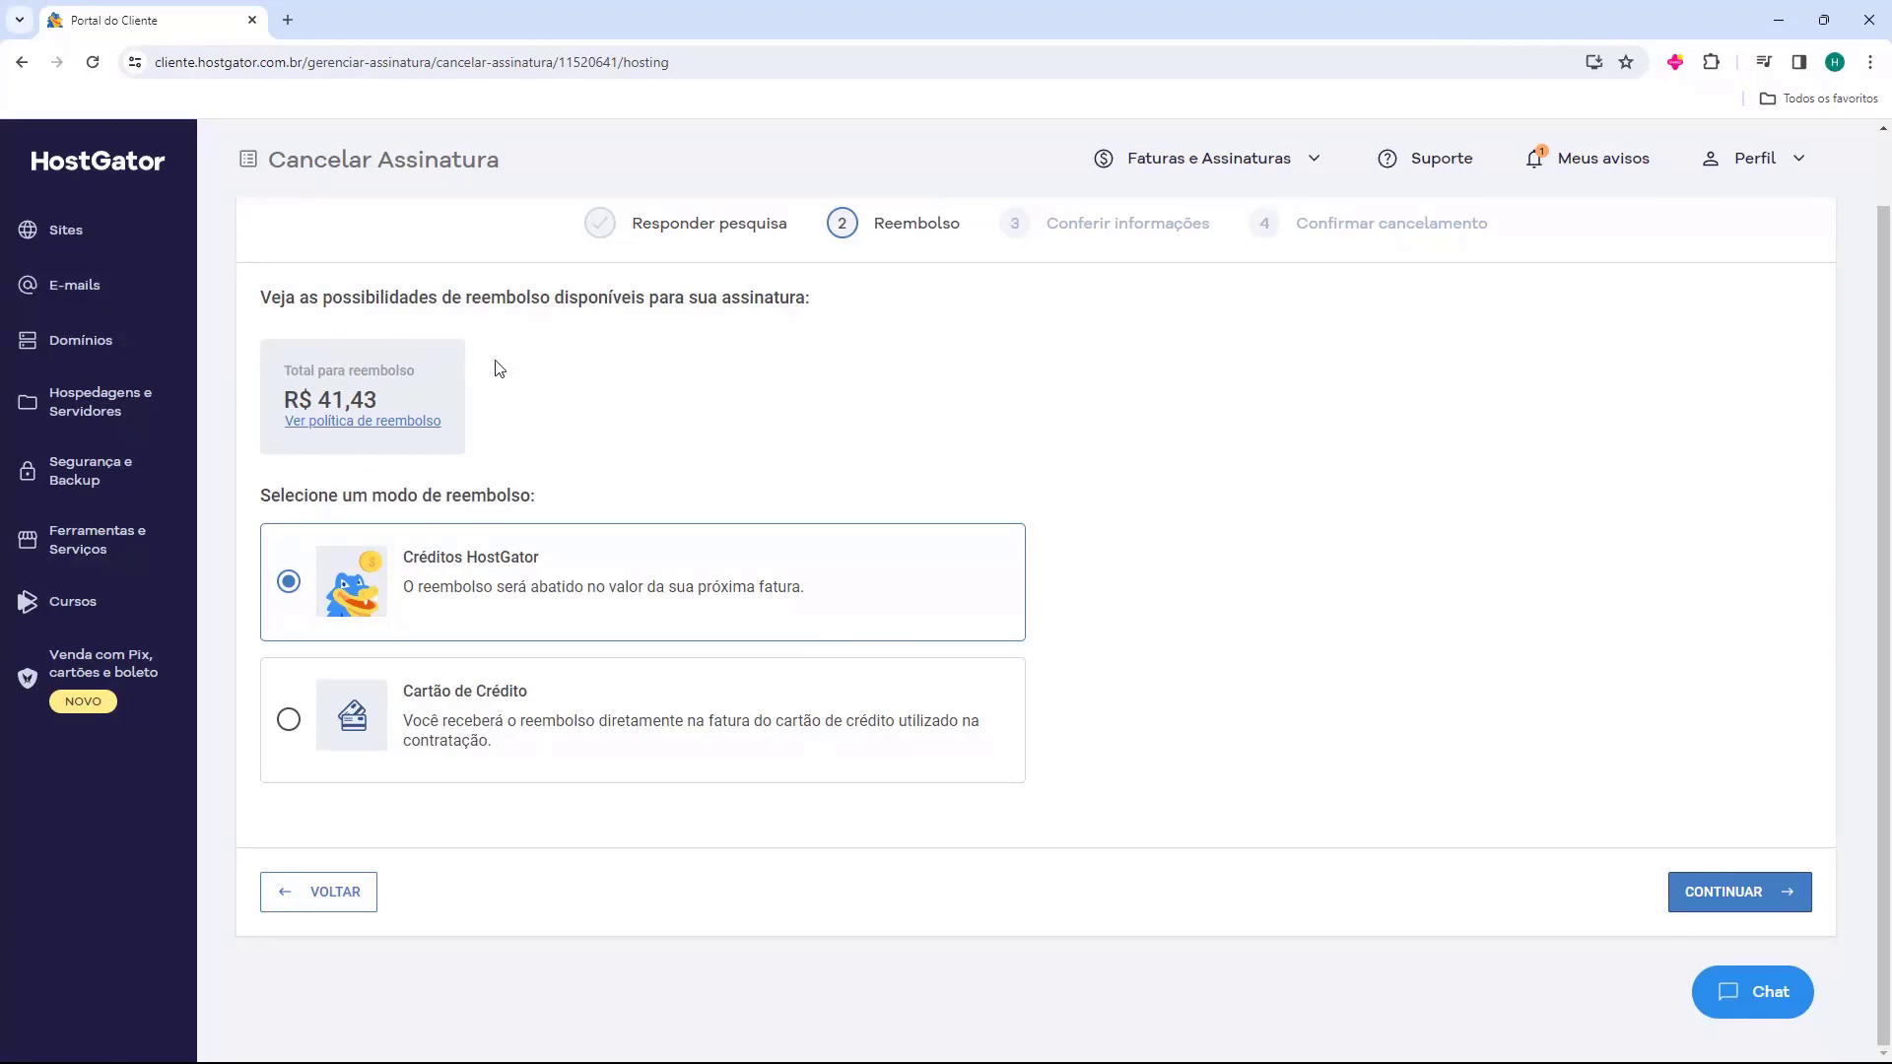
# Step: Compare the refund modes, choose Cartão de Crédito for the refund and continue to the information check
pyautogui.moveTo(311, 394); pyautogui.dragTo(393, 401)
pyautogui.click(568, 396)
pyautogui.moveTo(261, 494); pyautogui.dragTo(424, 495)
pyautogui.click(424, 495)
pyautogui.click(406, 706)
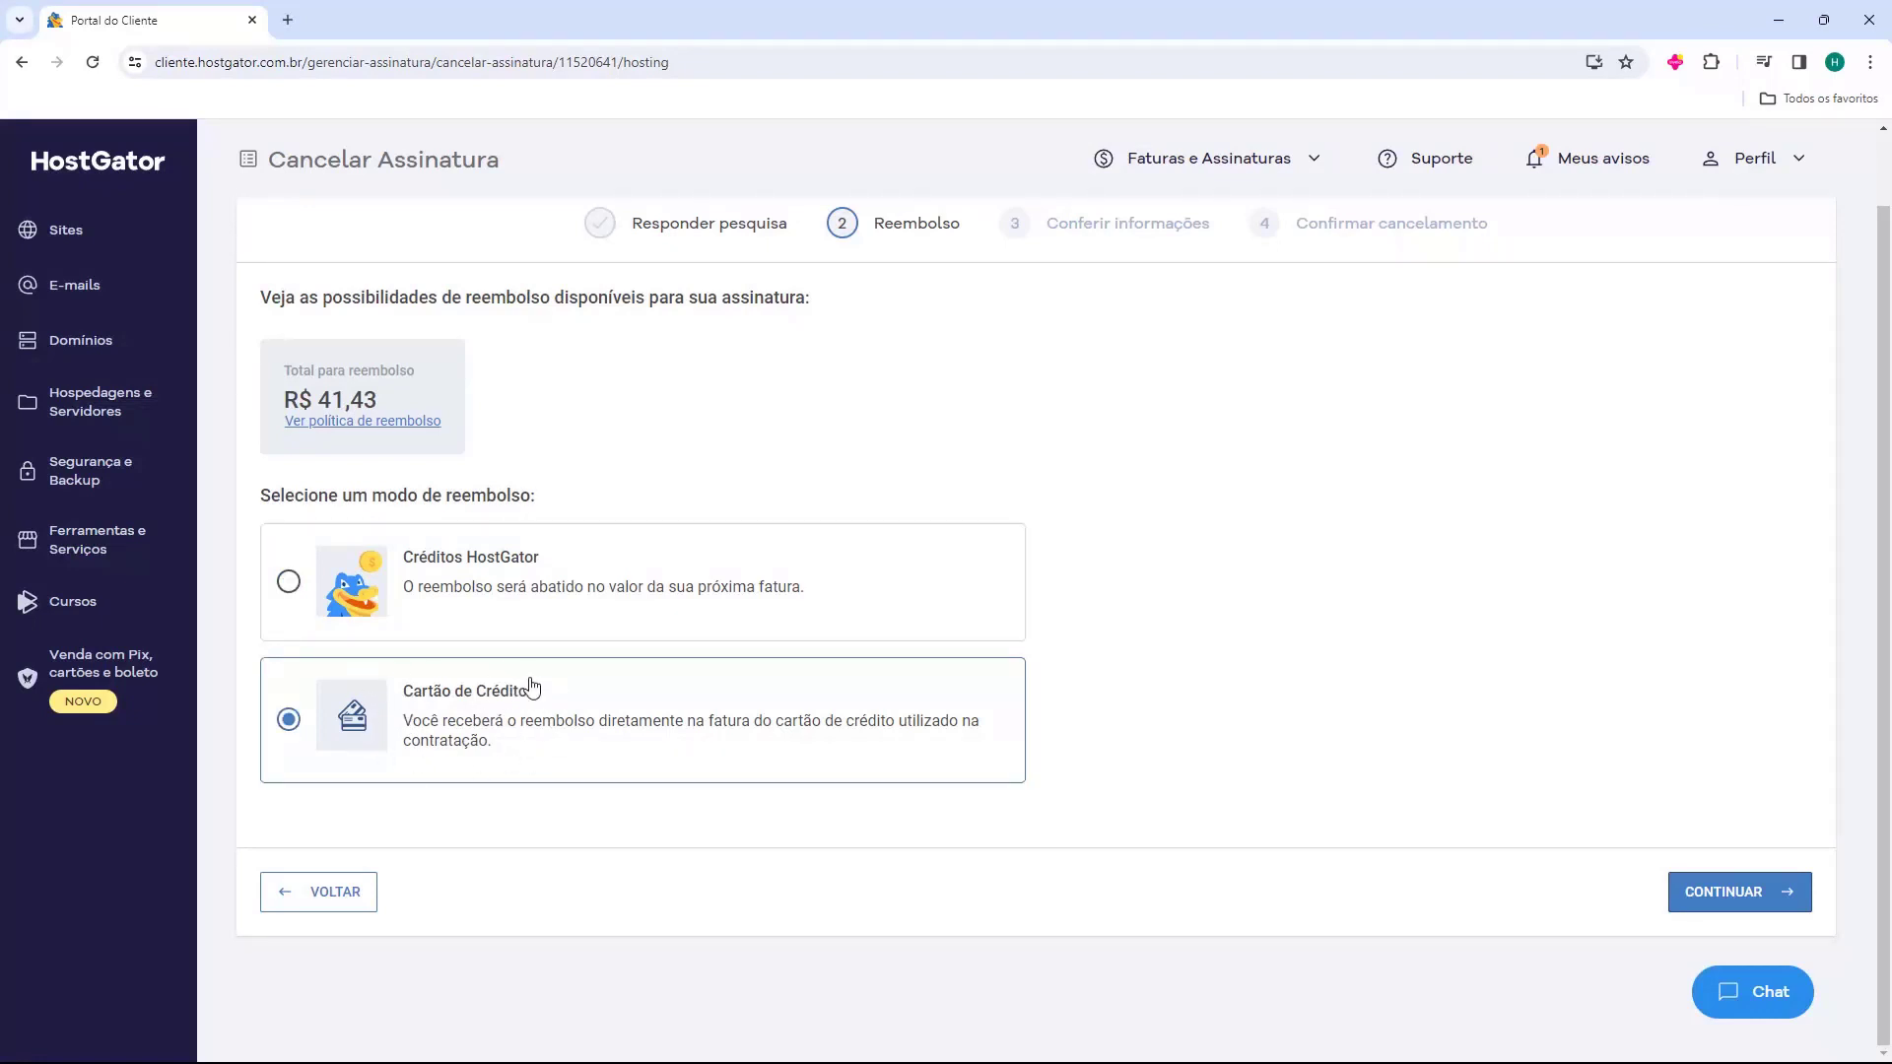
pyautogui.click(426, 602)
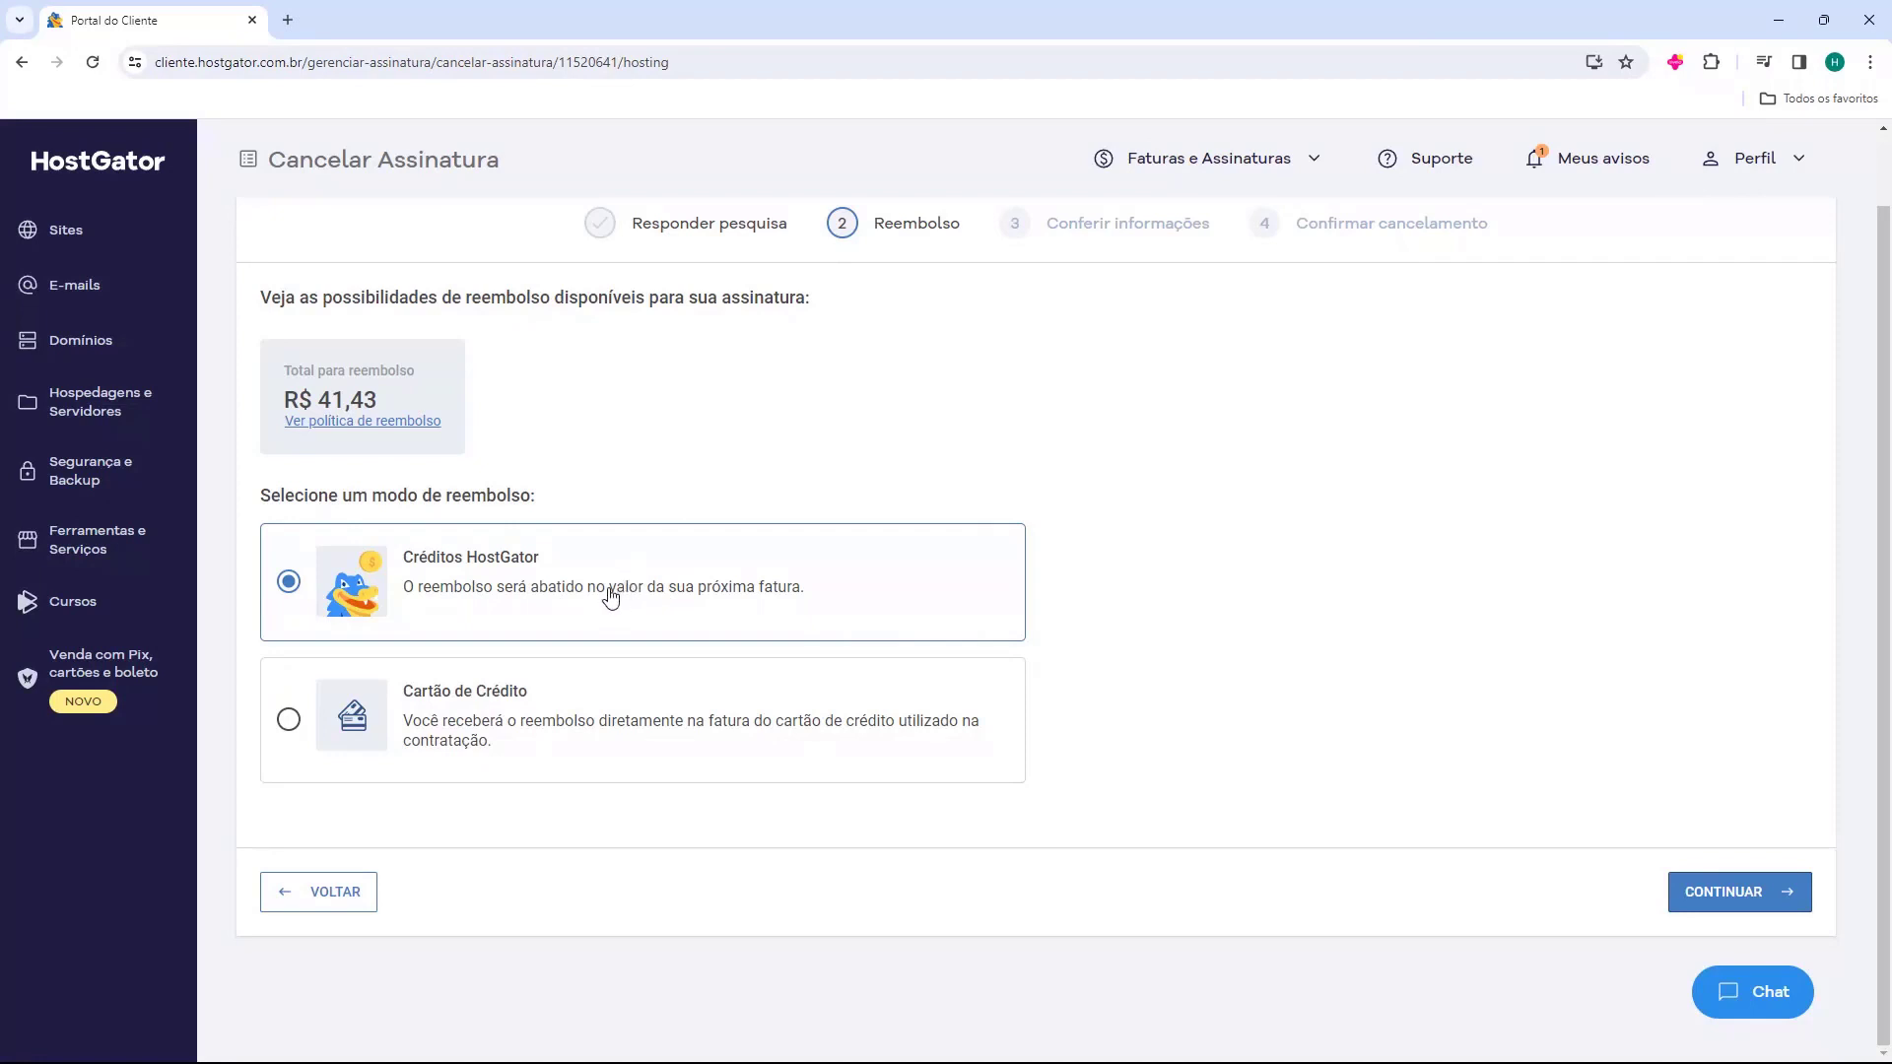
pyautogui.doubleClick(386, 408)
pyautogui.click(460, 728)
pyautogui.click(574, 422)
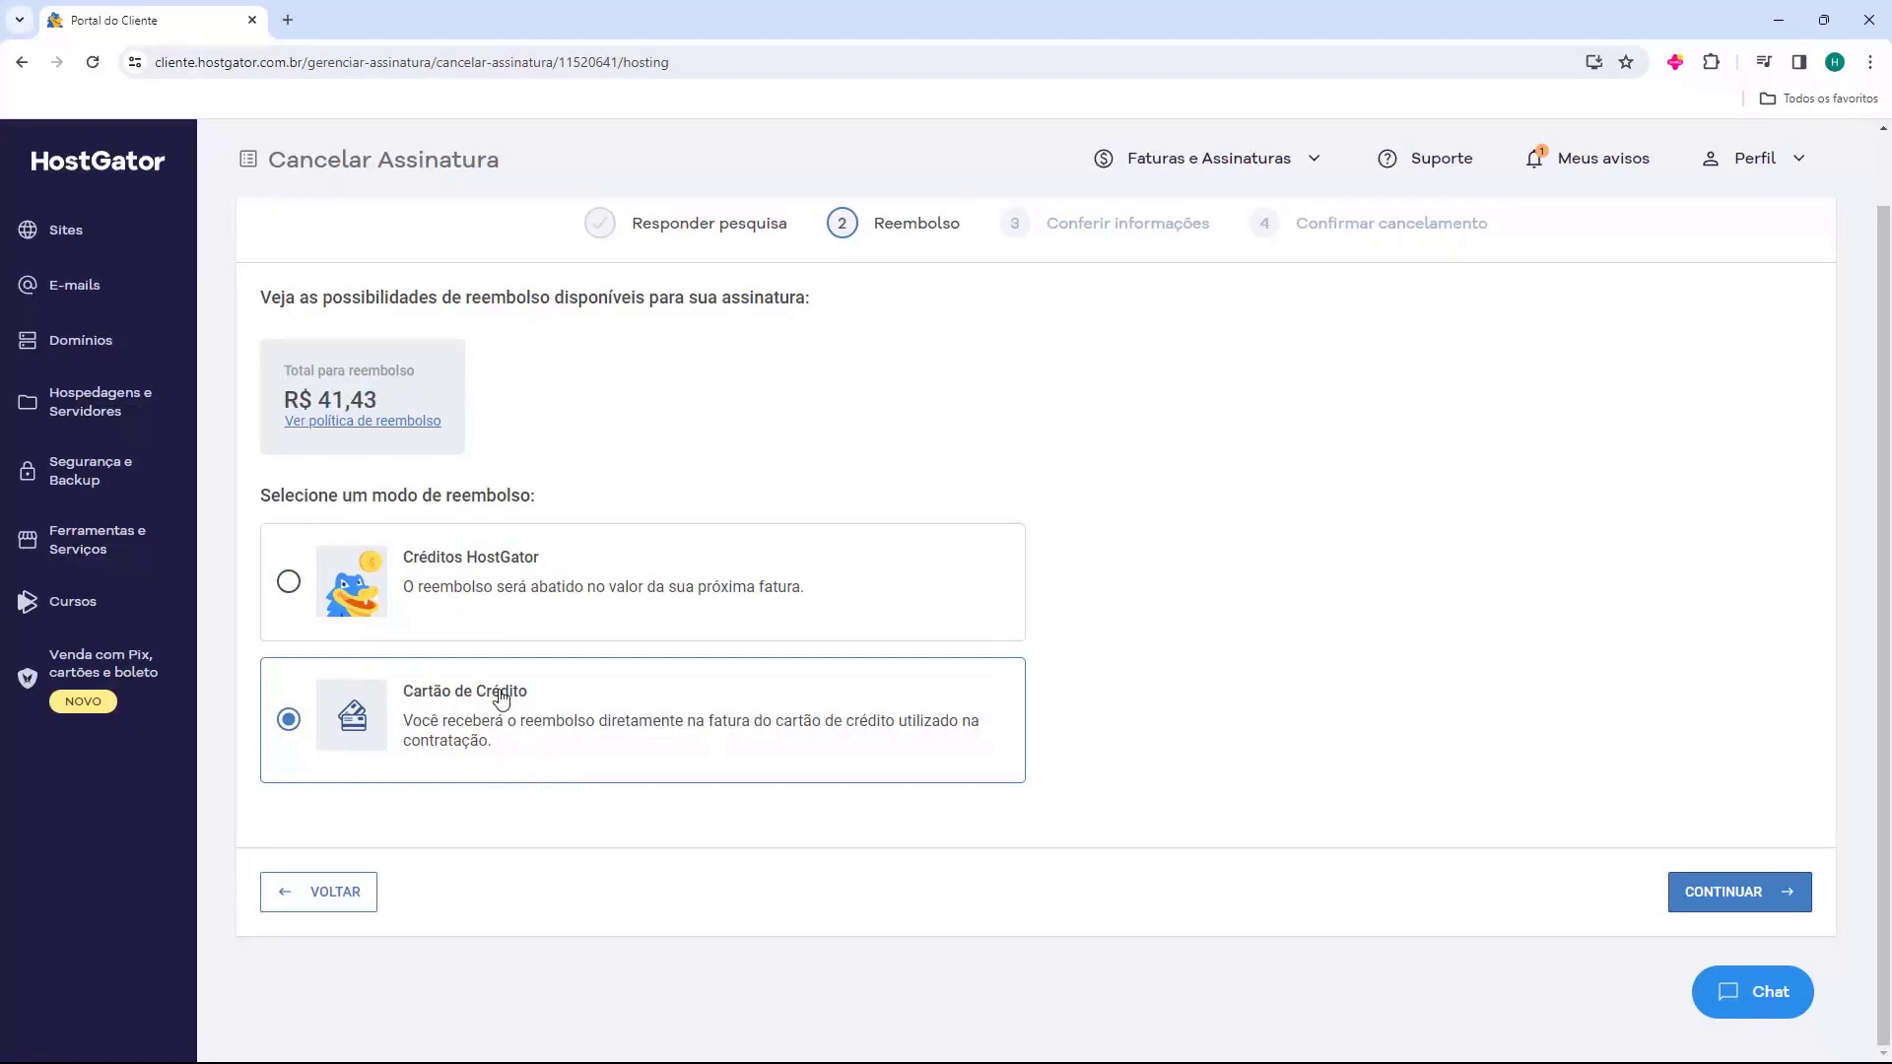
pyautogui.click(1707, 893)
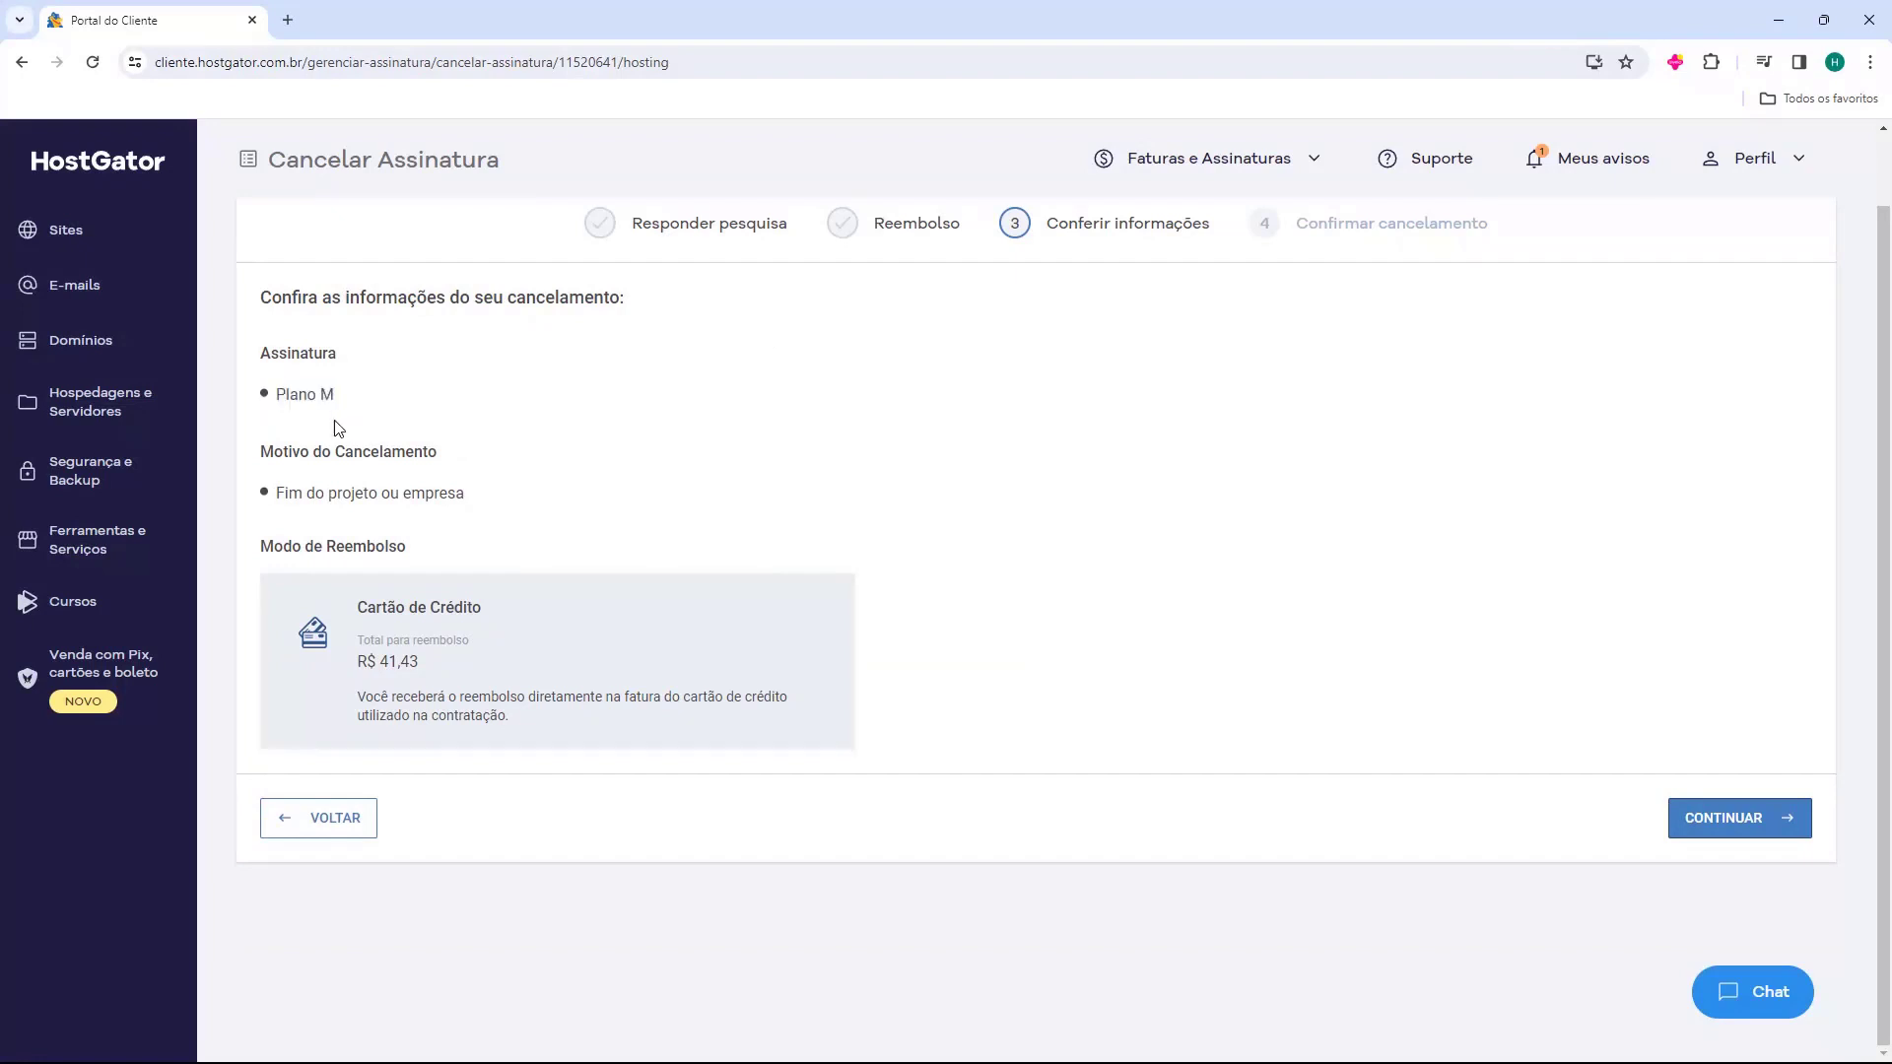
# Step: Check the cancellation details, including the stated reason, and continue to the final confirmation stage
pyautogui.moveTo(273, 496); pyautogui.dragTo(513, 508)
pyautogui.click(513, 507)
pyautogui.click(1710, 818)
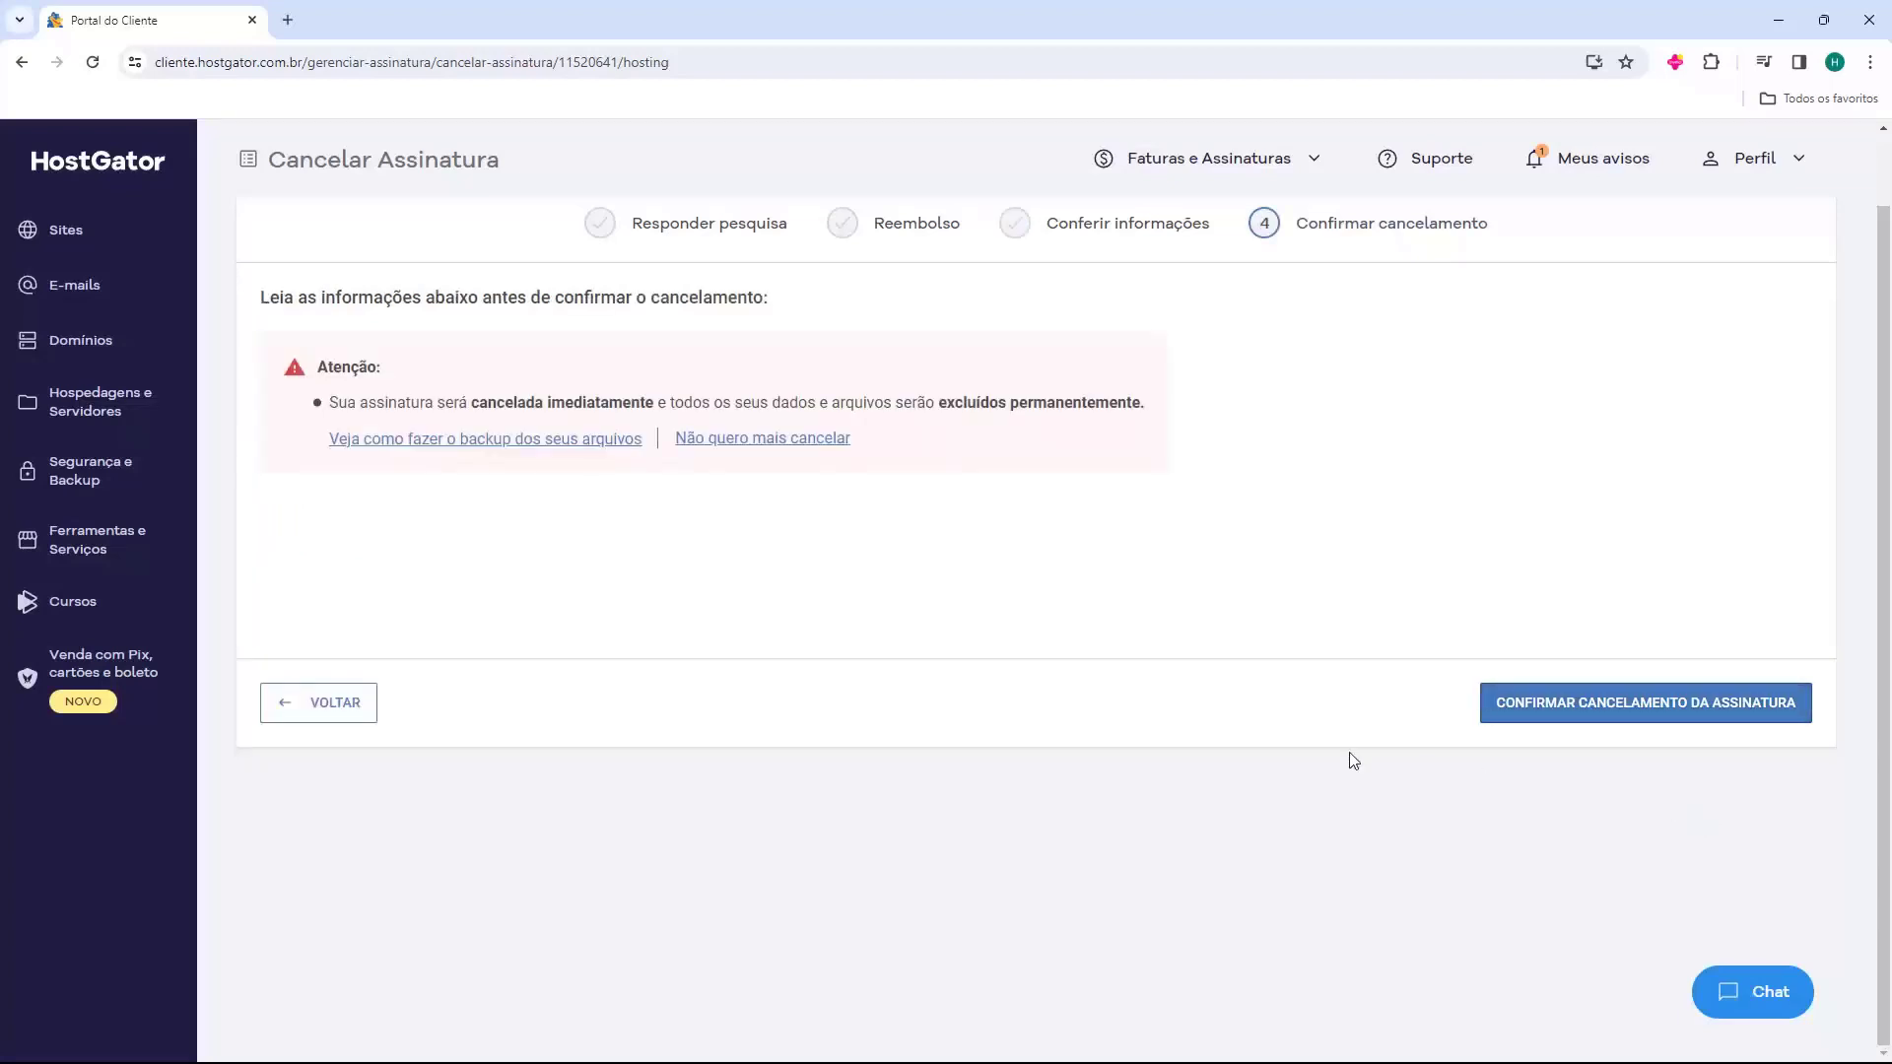
# Step: Read the warning about immediate cancellation and permanent data deletion, and confirm the subscription's cancellation
pyautogui.moveTo(329, 400); pyautogui.dragTo(1038, 402)
pyautogui.click(1044, 402)
pyautogui.moveTo(337, 400); pyautogui.dragTo(607, 400)
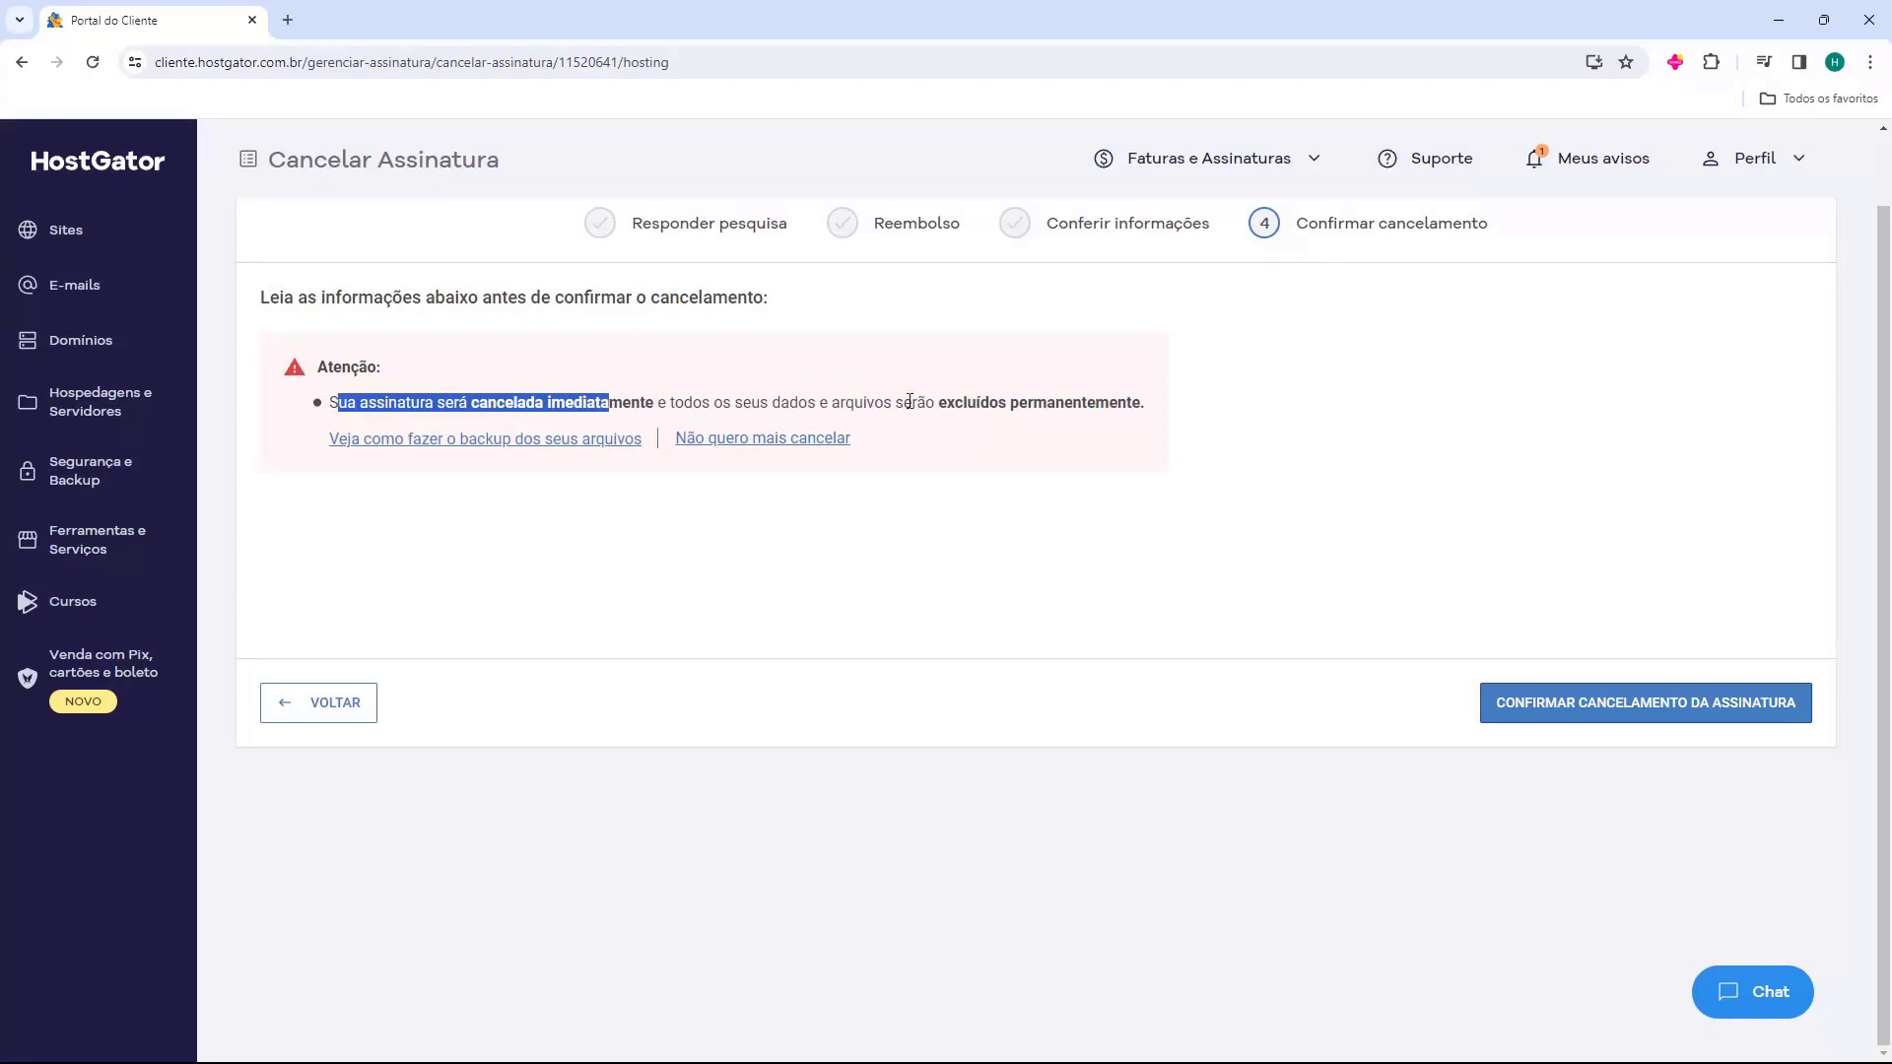
pyautogui.moveTo(904, 402); pyautogui.dragTo(1082, 402)
pyautogui.click(960, 481)
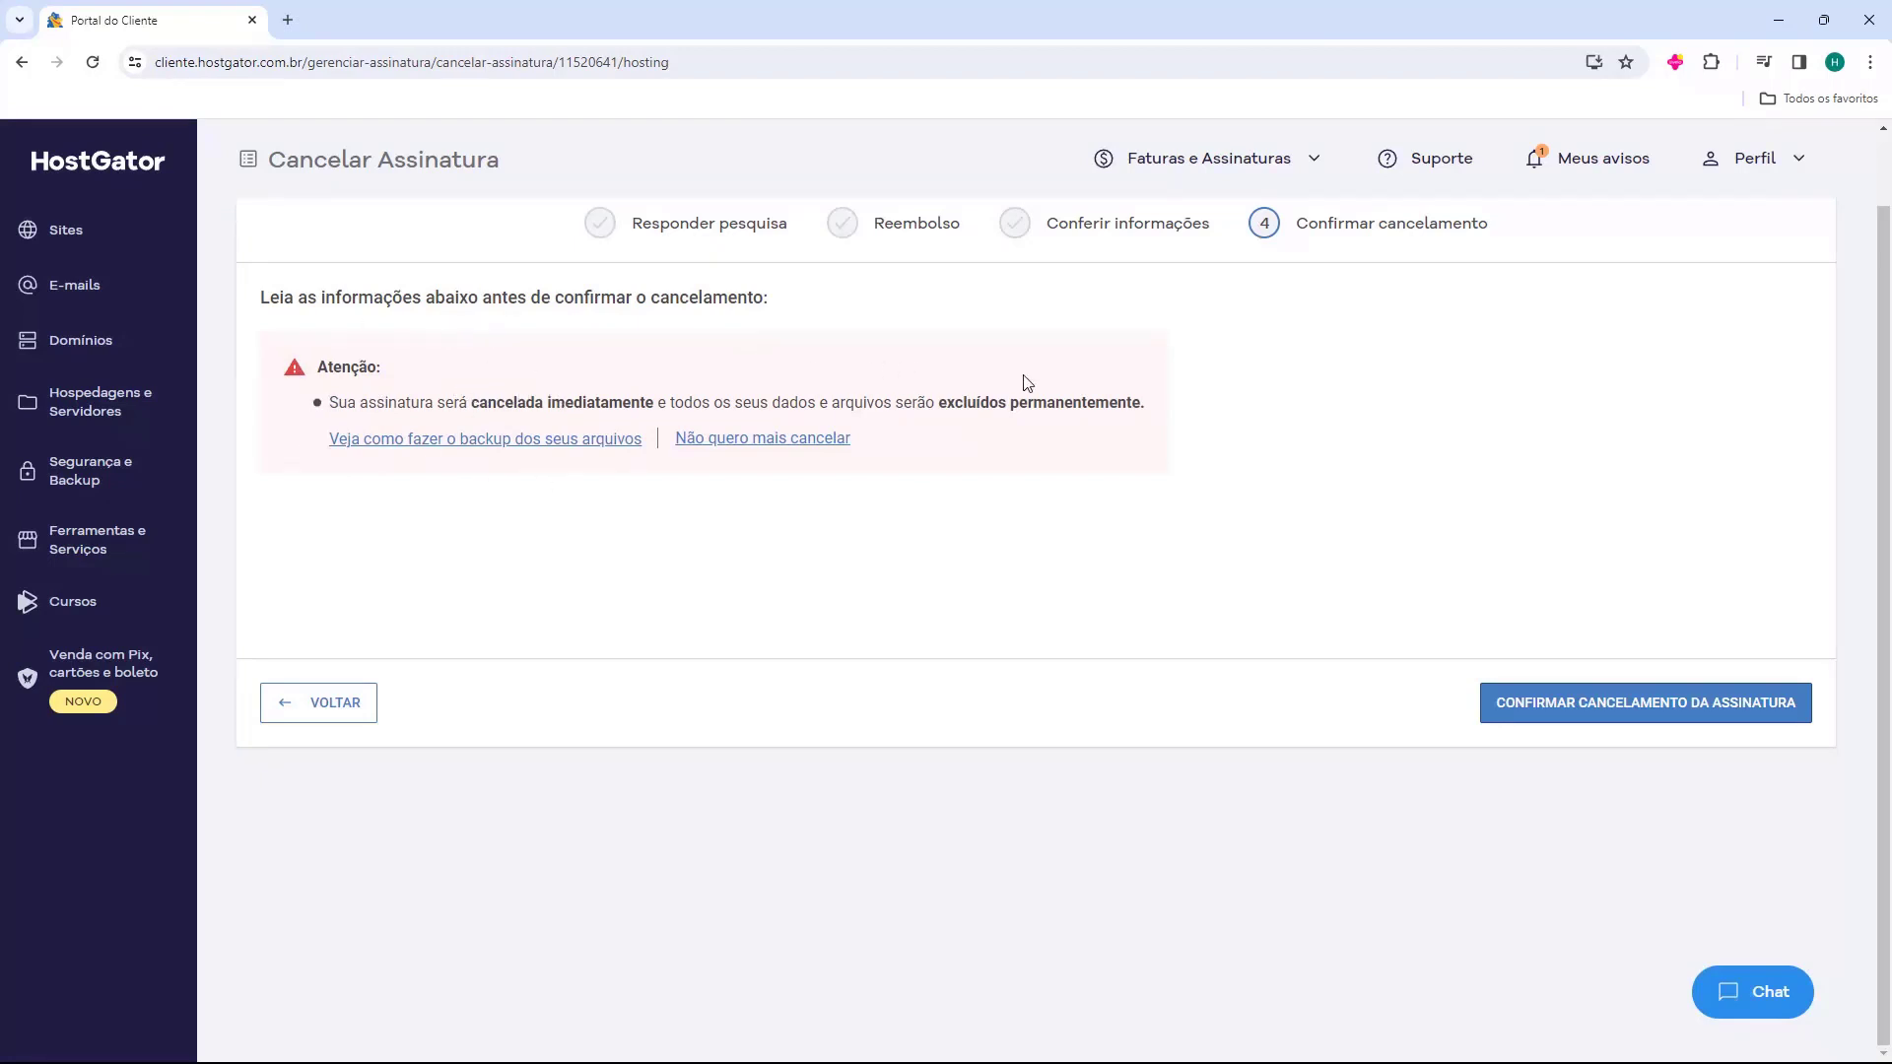
pyautogui.click(1654, 717)
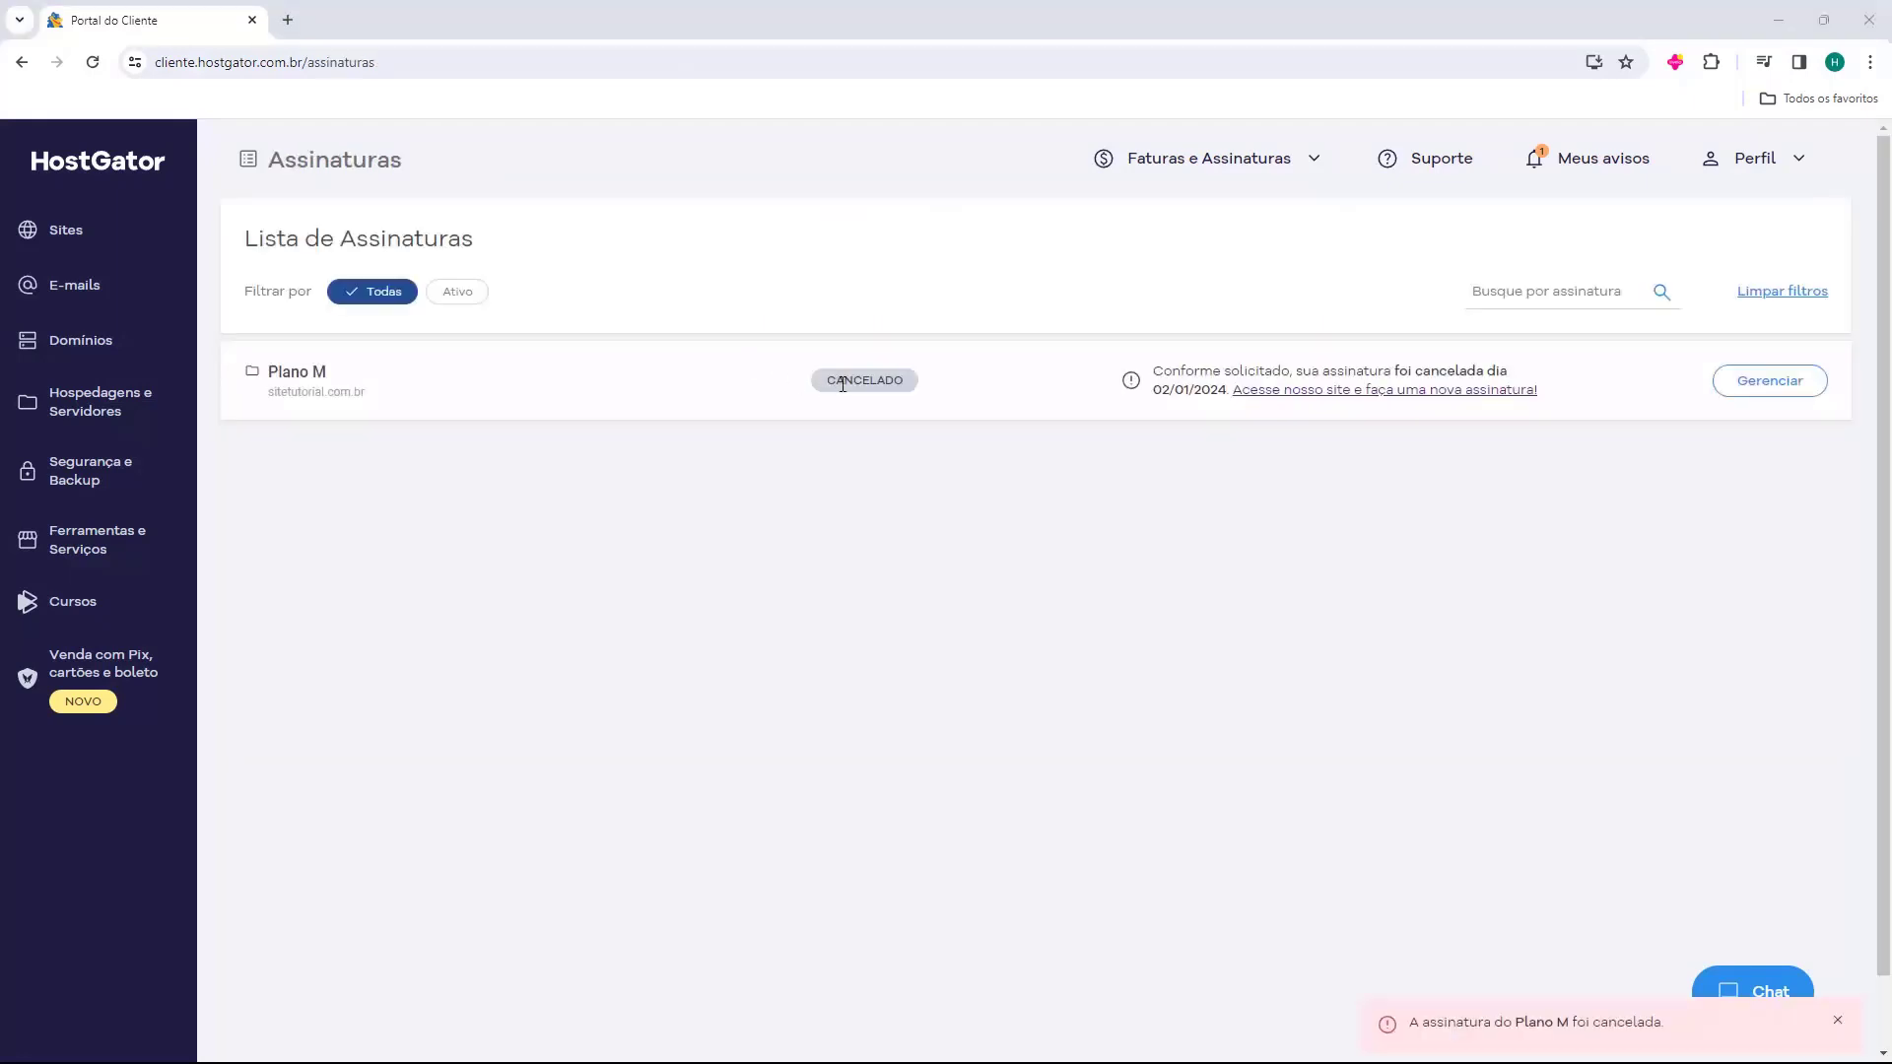
# Step: Check the Plano M status and cancellation notice in the subscriptions list
pyautogui.moveTo(828, 385)
pyautogui.mouseDown()
pyautogui.moveTo(869, 381)
pyautogui.moveTo(831, 394)
pyautogui.mouseUp()
pyautogui.moveTo(1157, 375); pyautogui.dragTo(1320, 371)
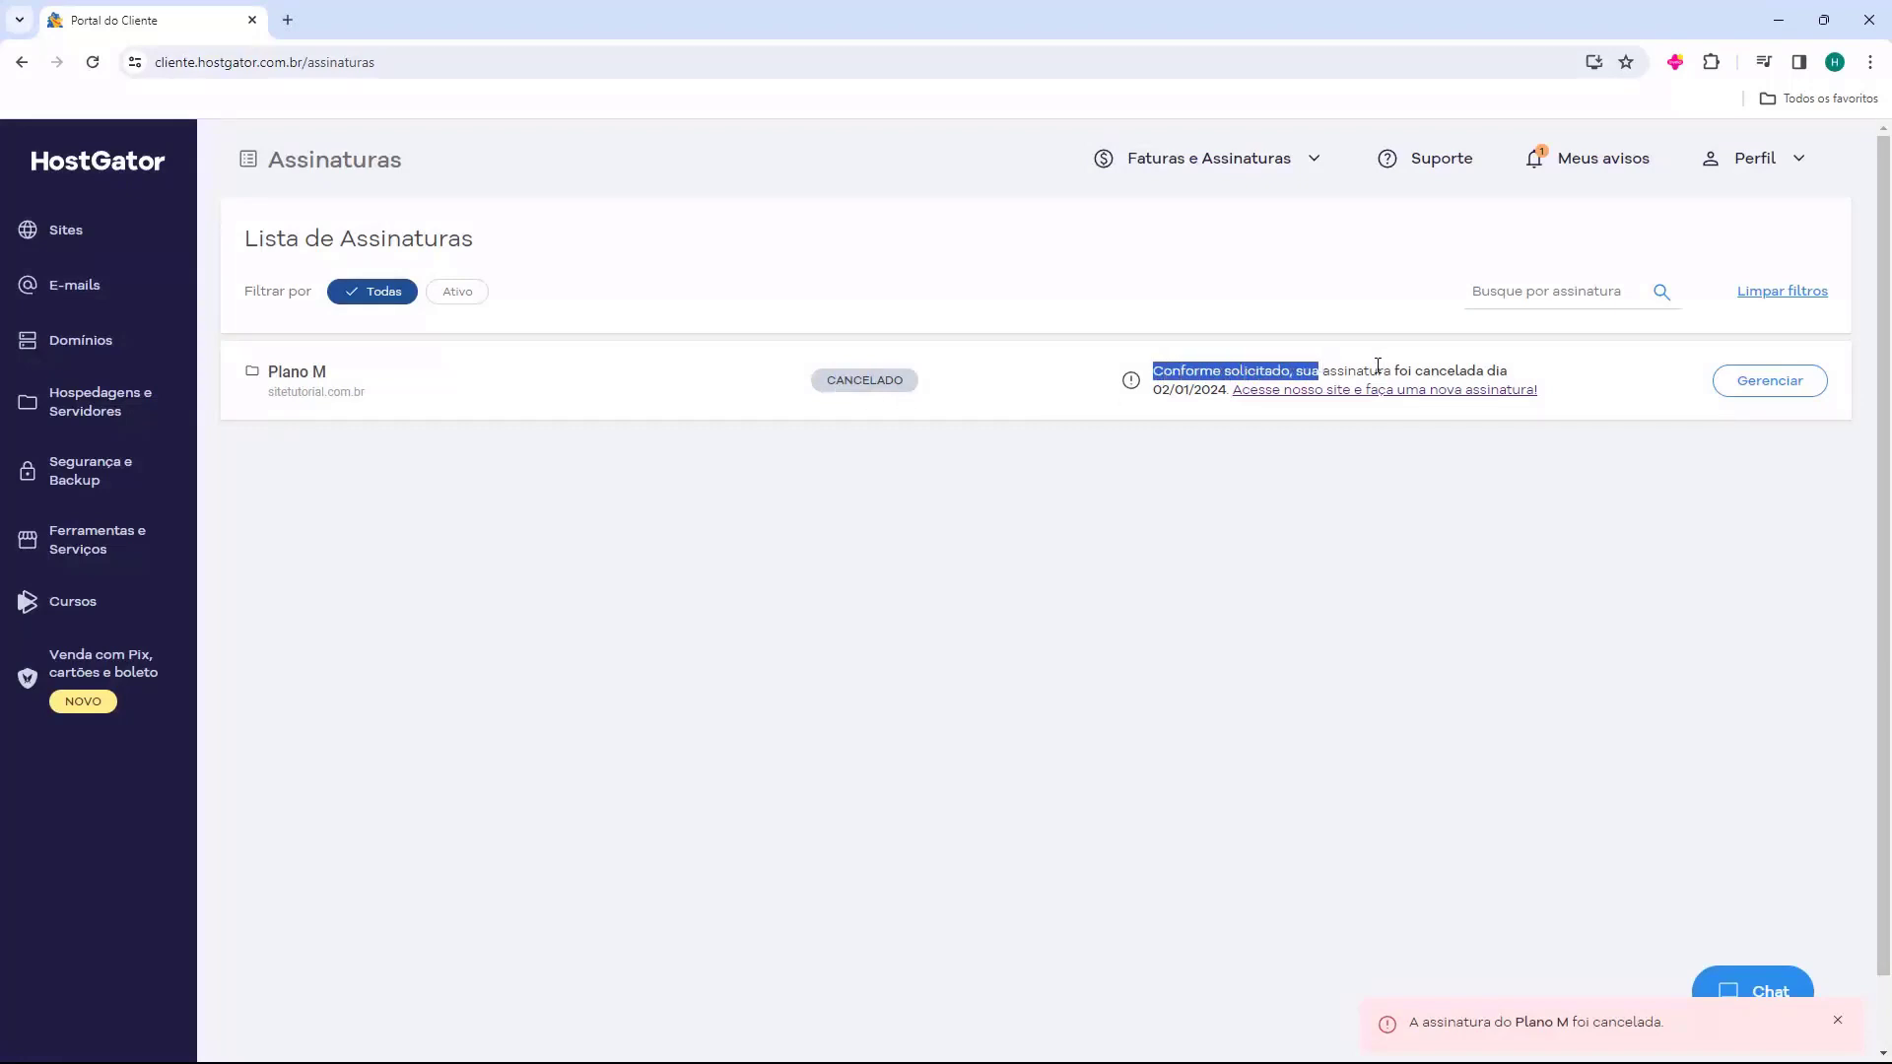
pyautogui.click(1176, 420)
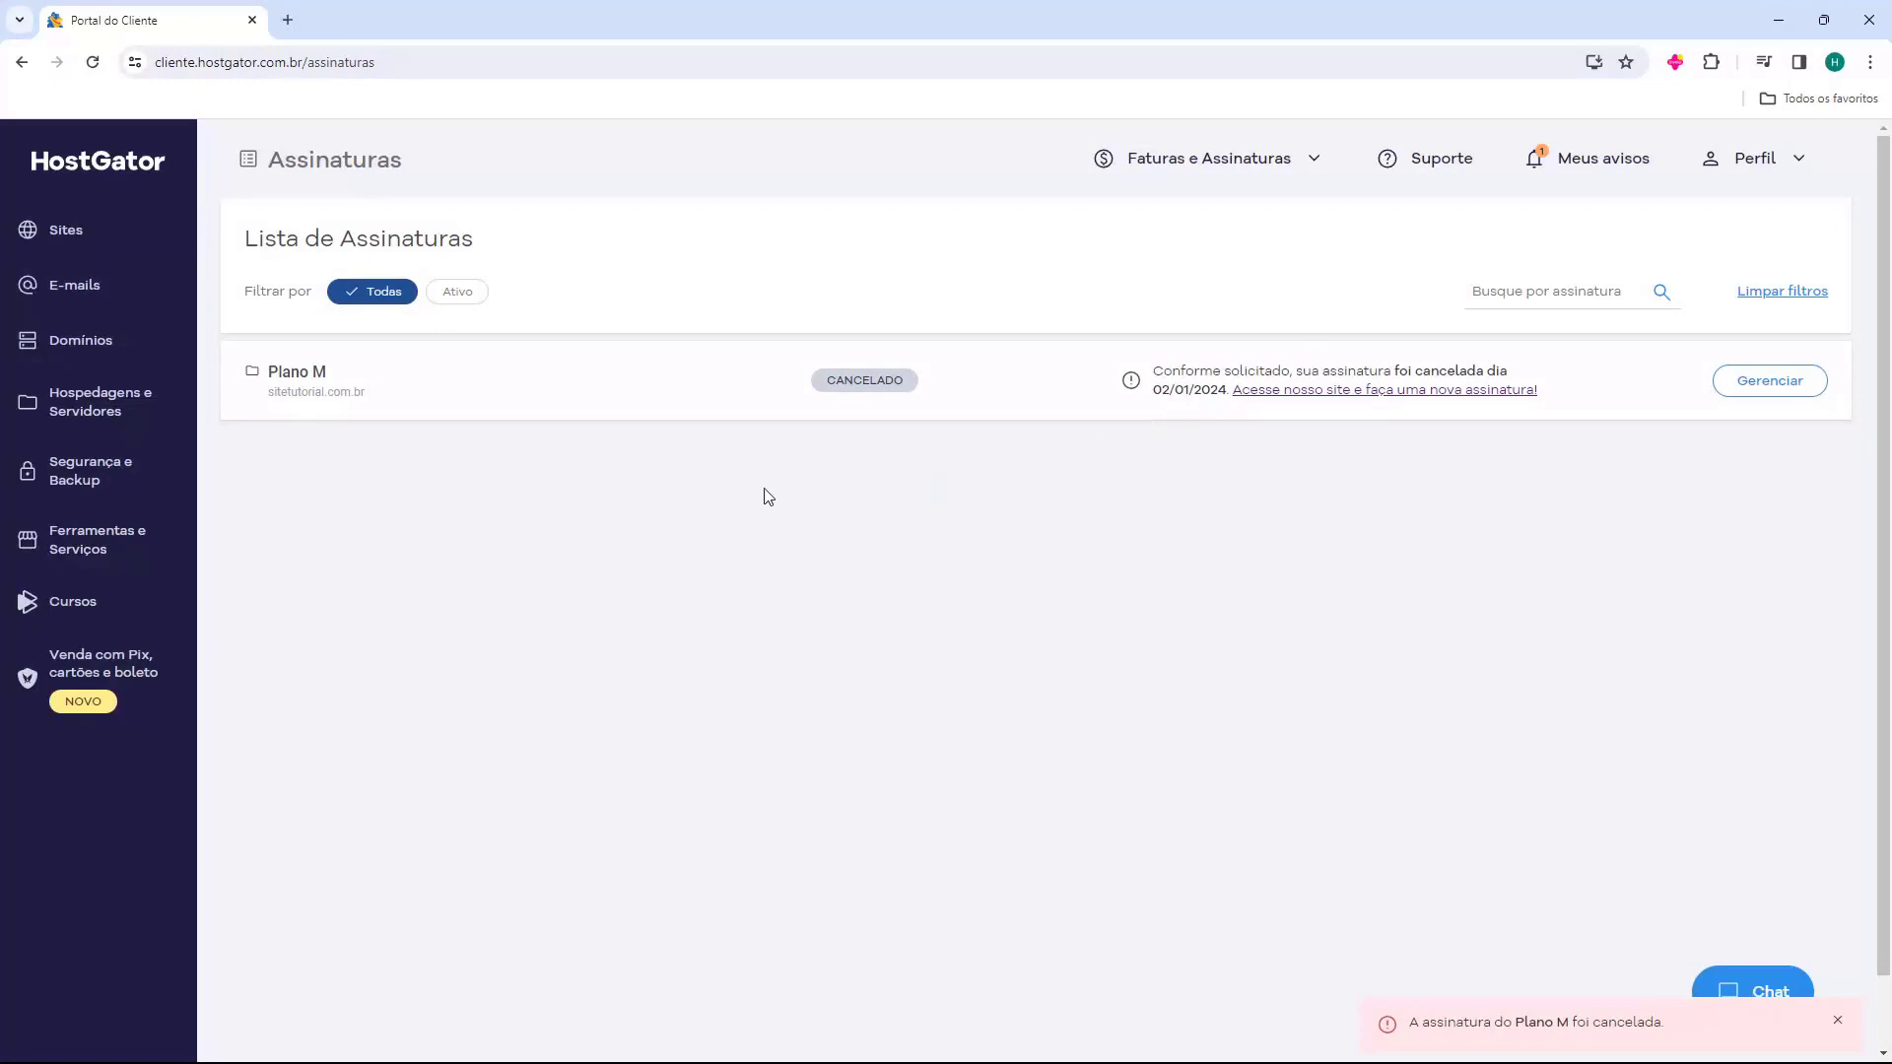